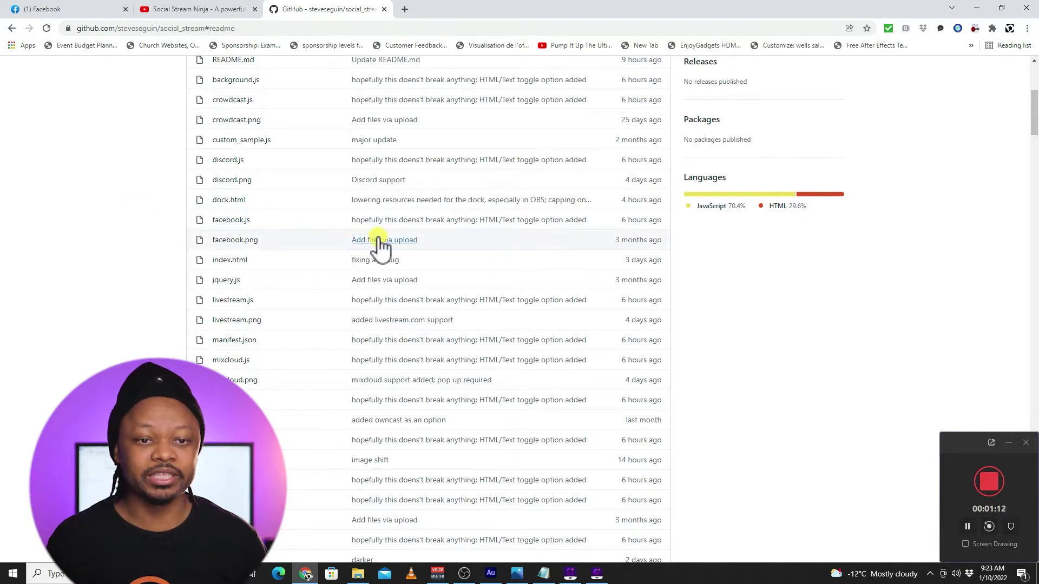
Download the social_stream repository from GitHub as a ZIP archive.
scroll(386, 265, up, 5)
scroll(352, 281, down, 10)
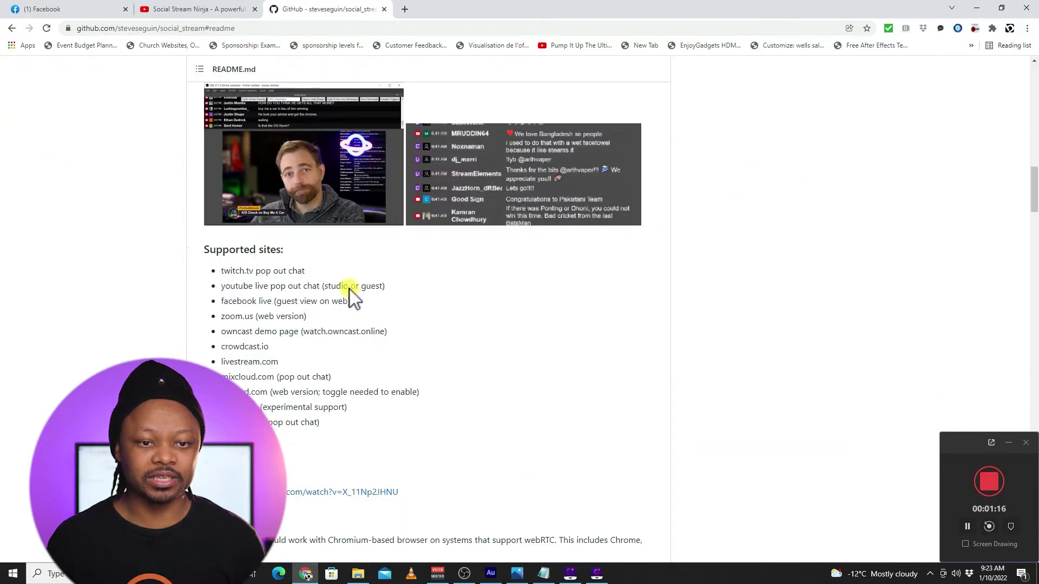
scroll(321, 230, up, 10)
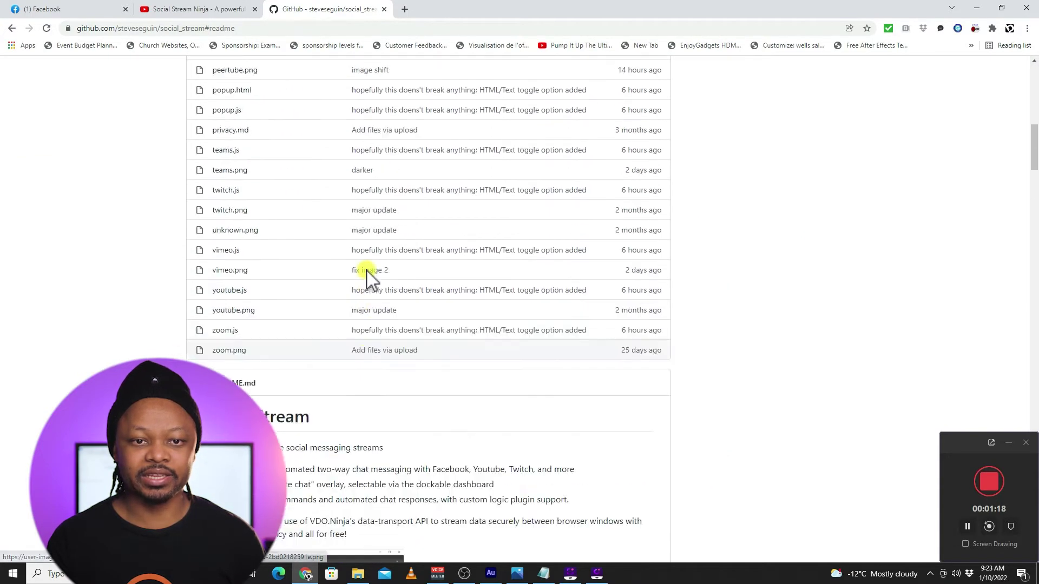
scroll(381, 275, up, 1)
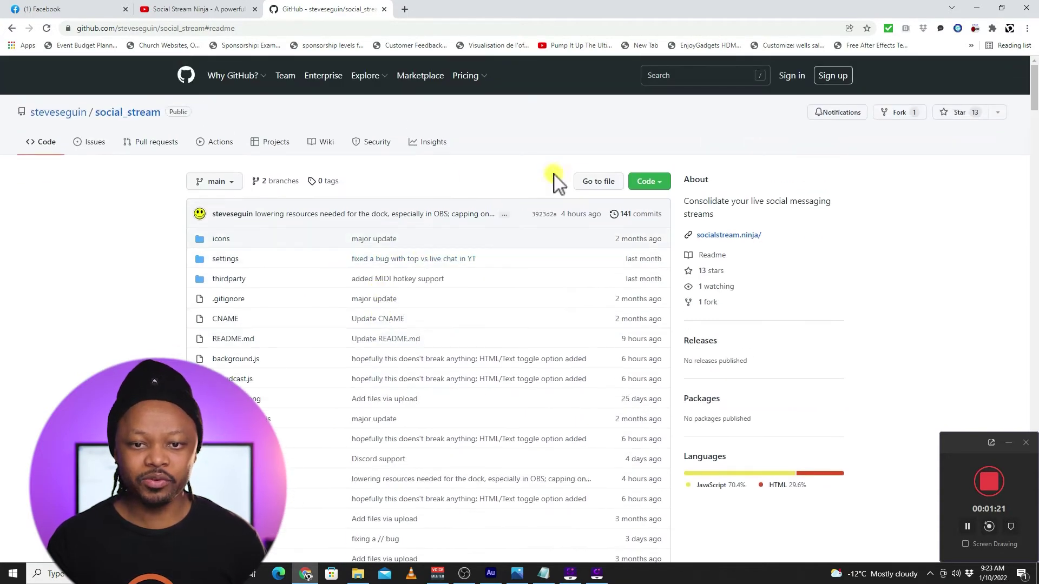
click(661, 182)
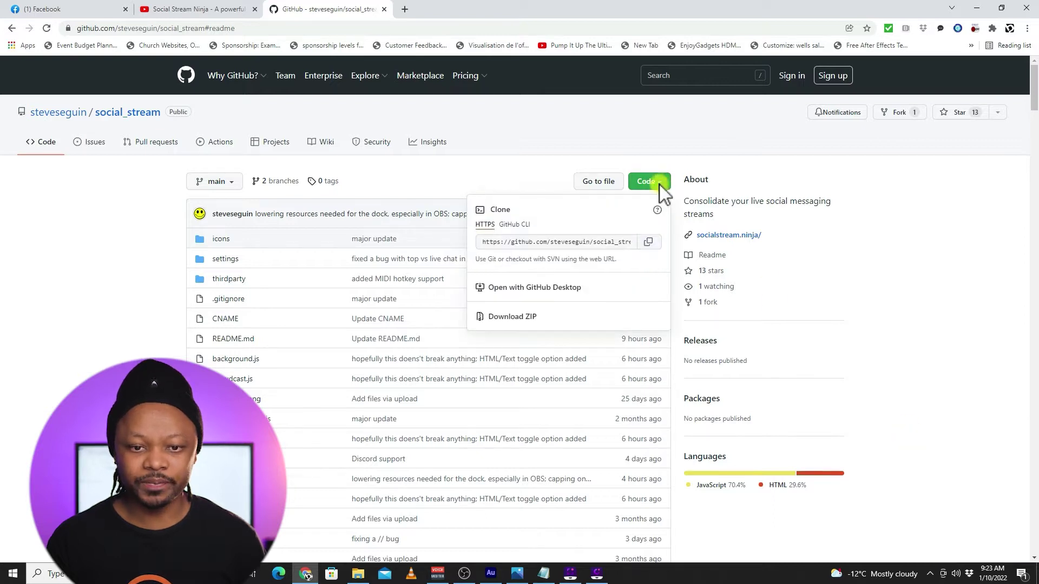
click(535, 319)
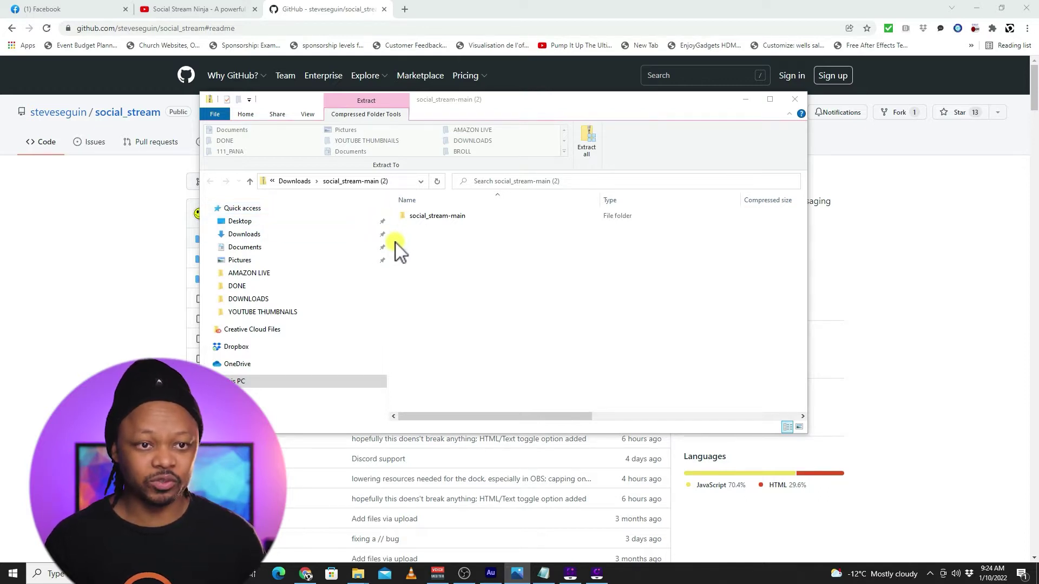
Open the browser's extension management page in a new tab.
click(404, 11)
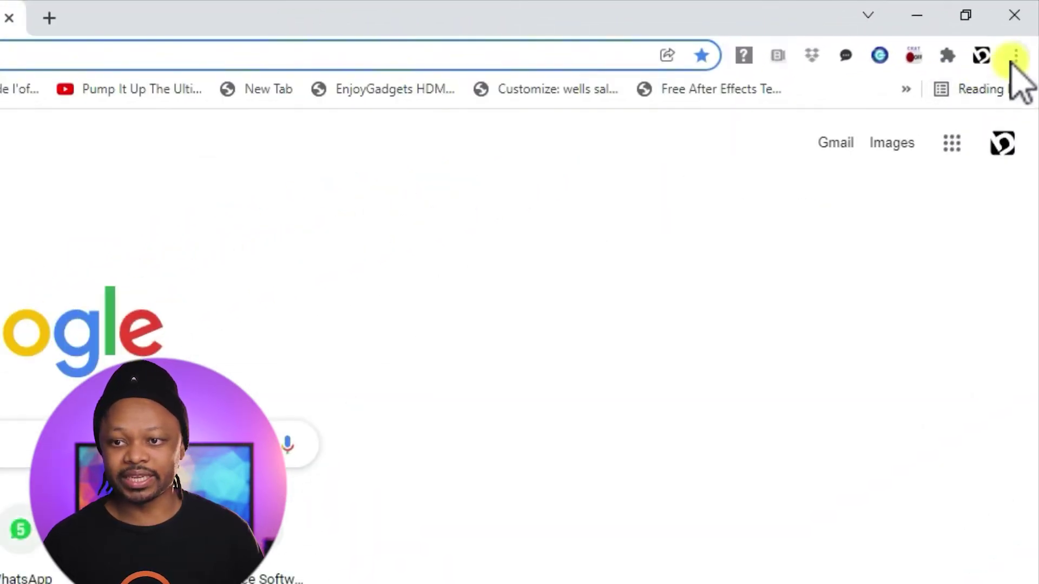
click(1015, 57)
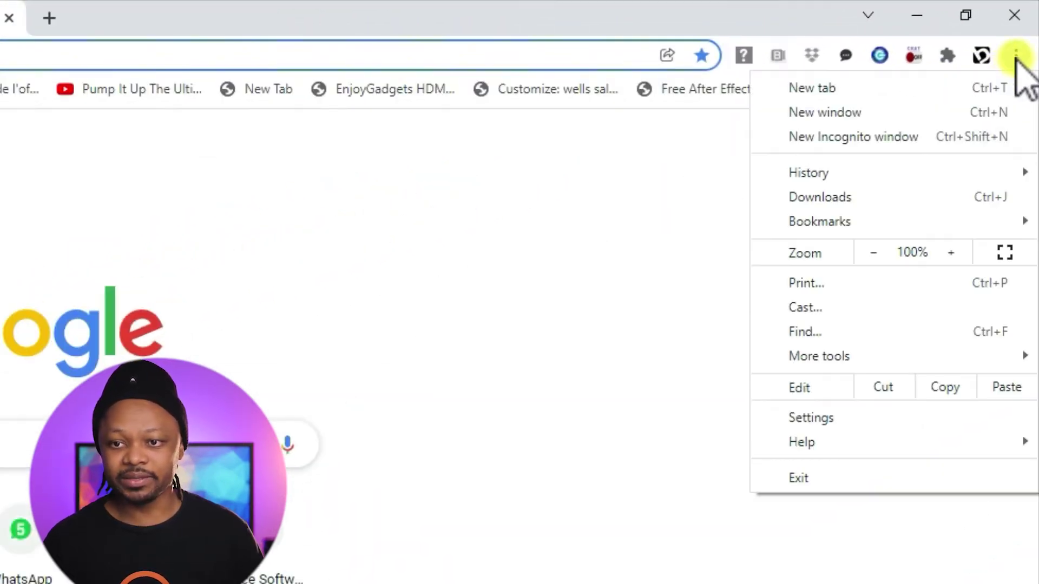
click(948, 55)
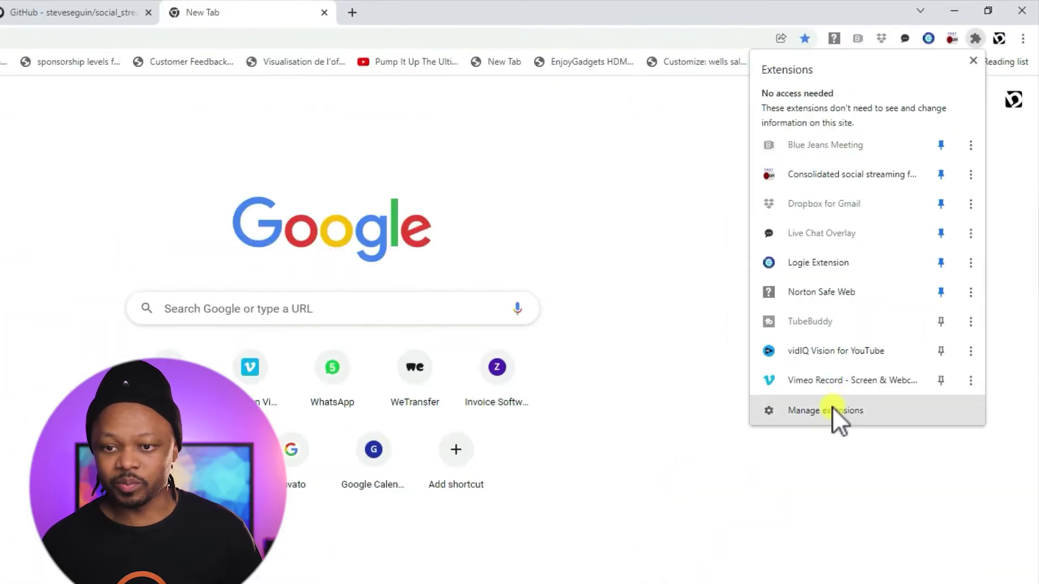
click(832, 409)
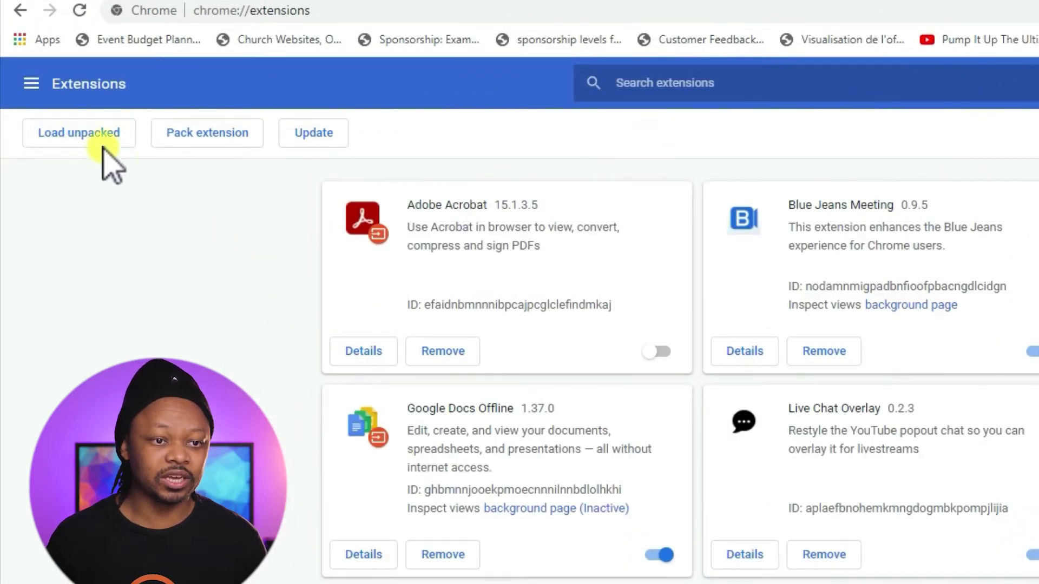
Load the unpacked extension from the social_stream-main (2) folder in Downloads.
click(85, 134)
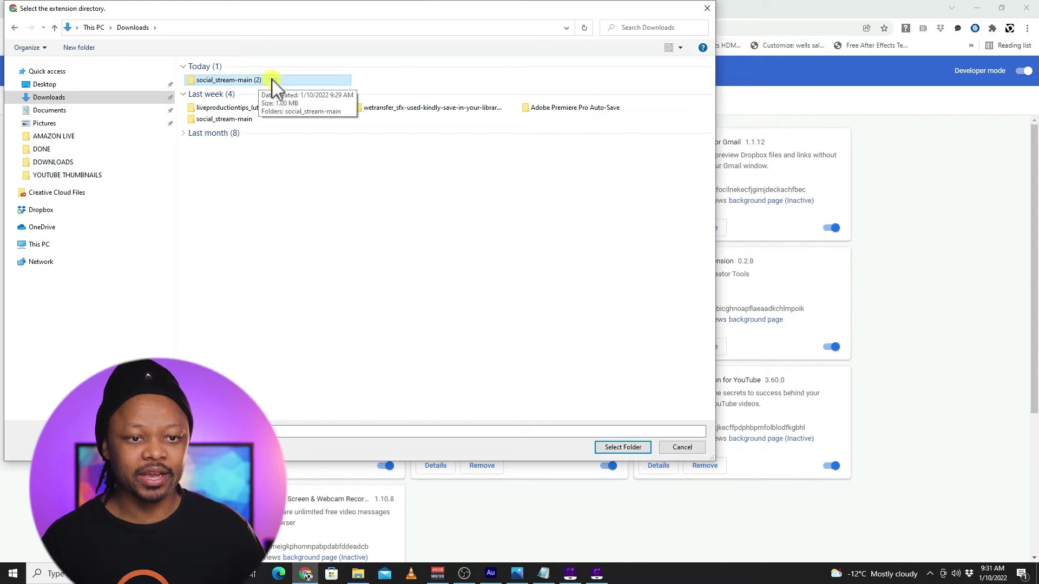
click(611, 451)
click(613, 449)
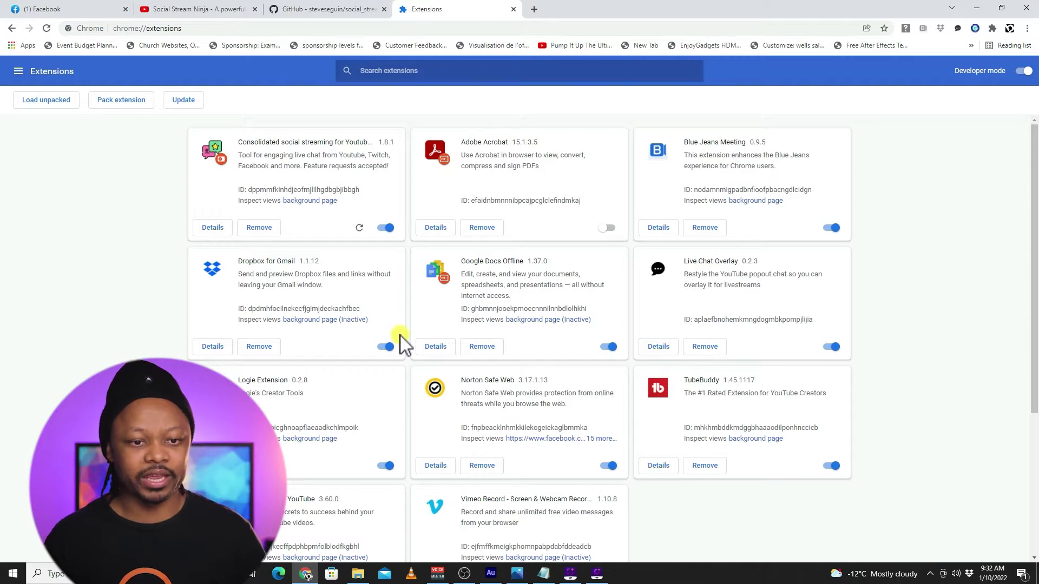
Pin the Consolidated social streaming extension to the browser toolbar.
click(992, 29)
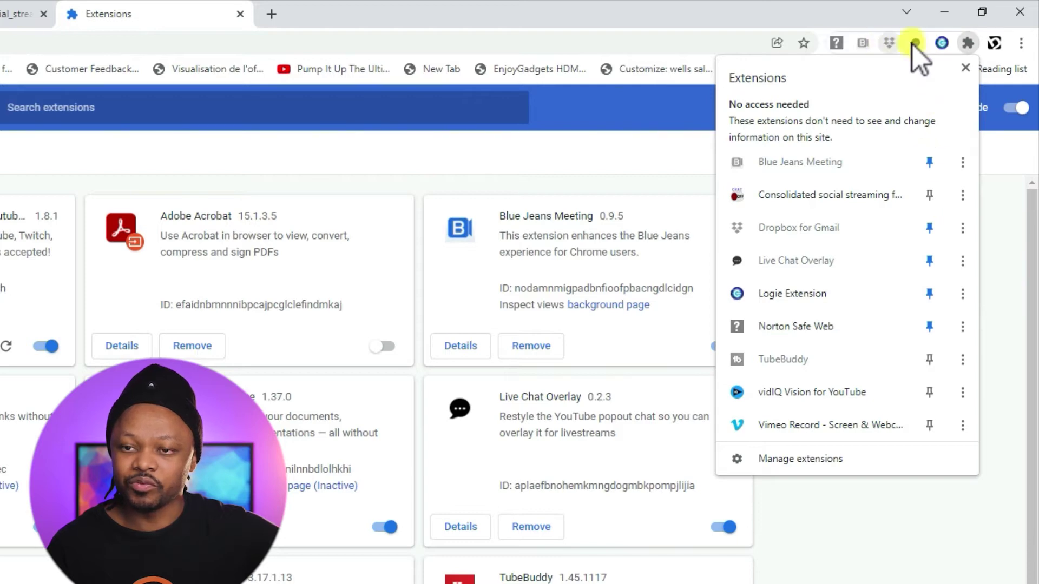
click(932, 199)
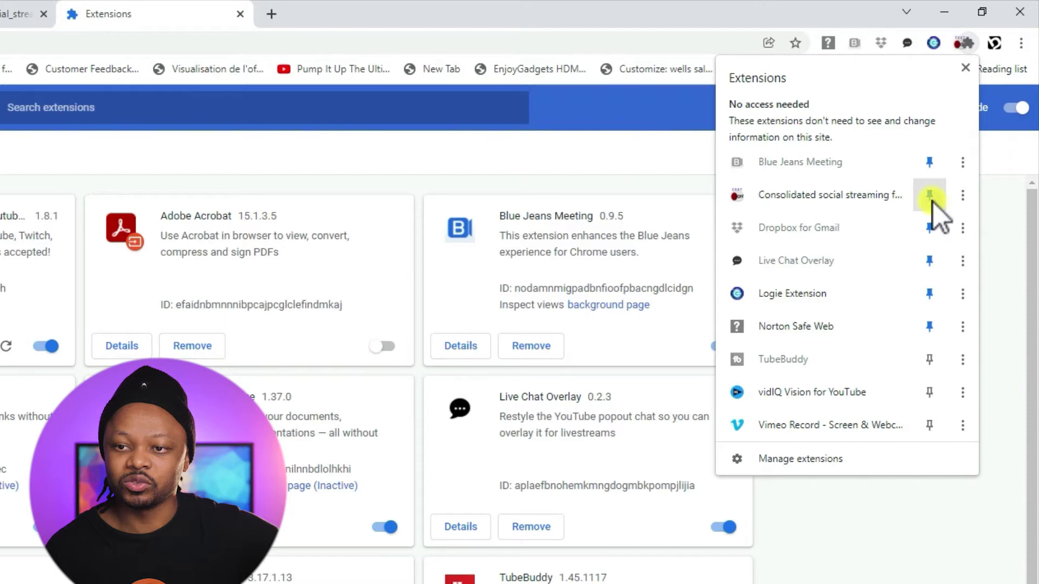
click(962, 46)
Enable the Consolidated social streaming extension and open its dockable streaming chat link.
click(915, 44)
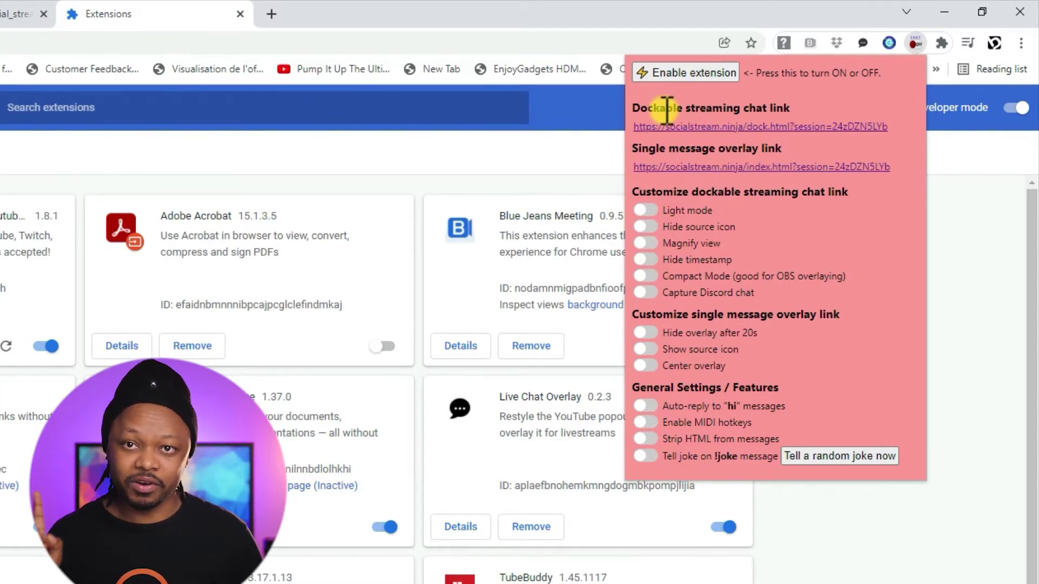
click(679, 74)
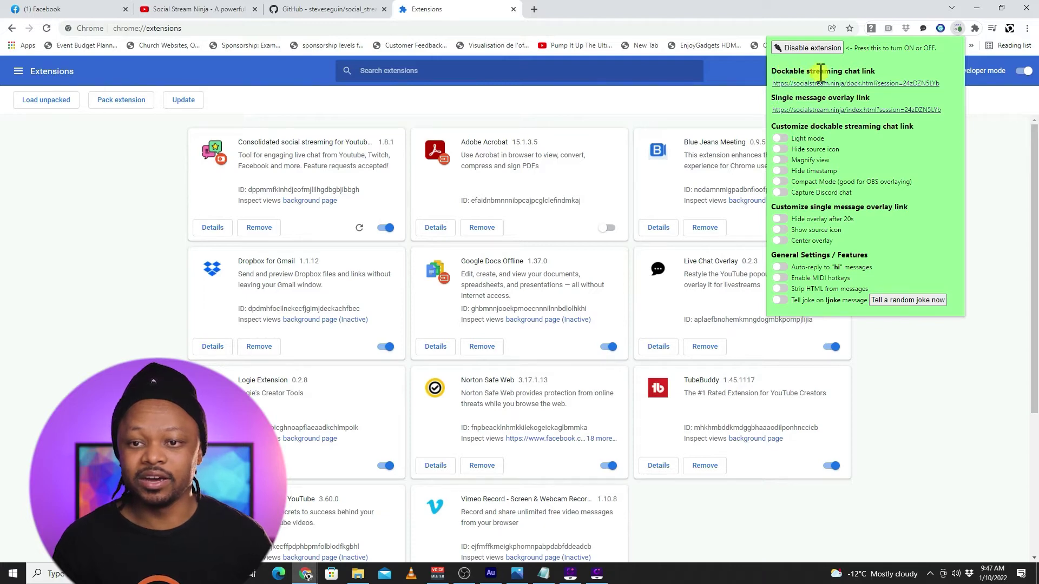
click(791, 83)
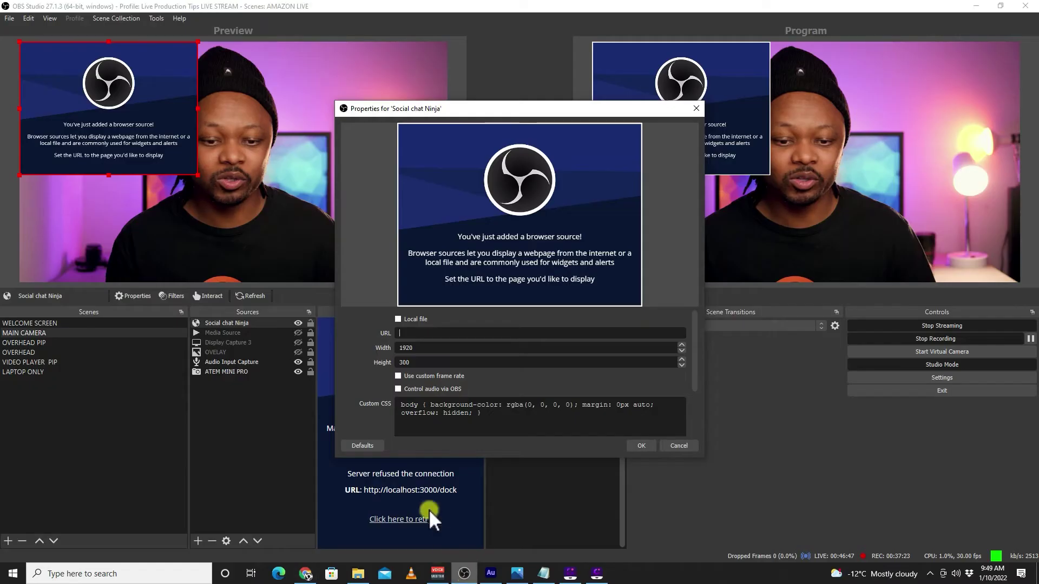
In OBS Studio, cancel the open source properties and add a new browser source named "Social Ninja chat" to the MAIN CAMERA scene.
click(676, 446)
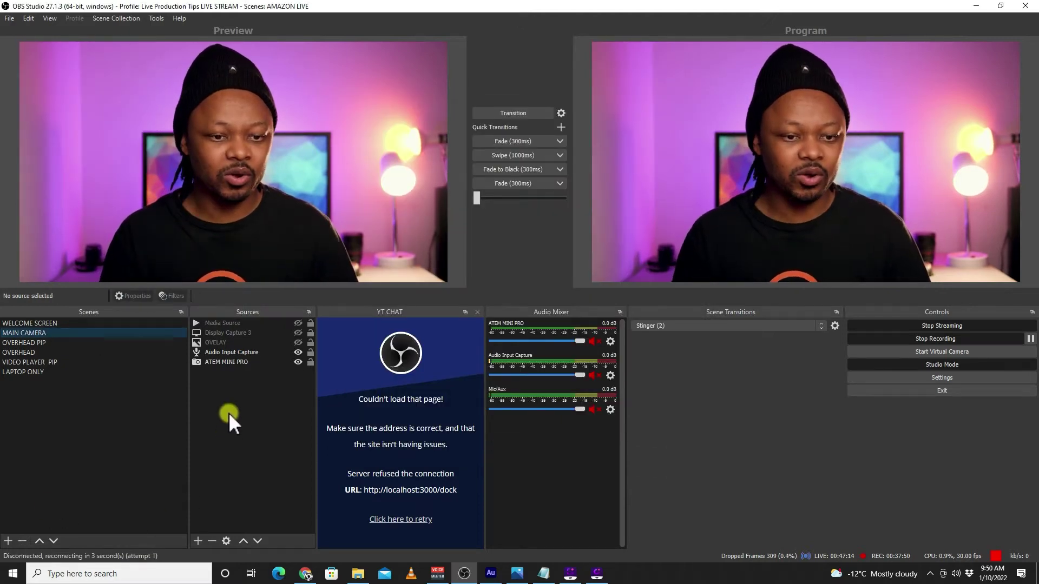
click(198, 541)
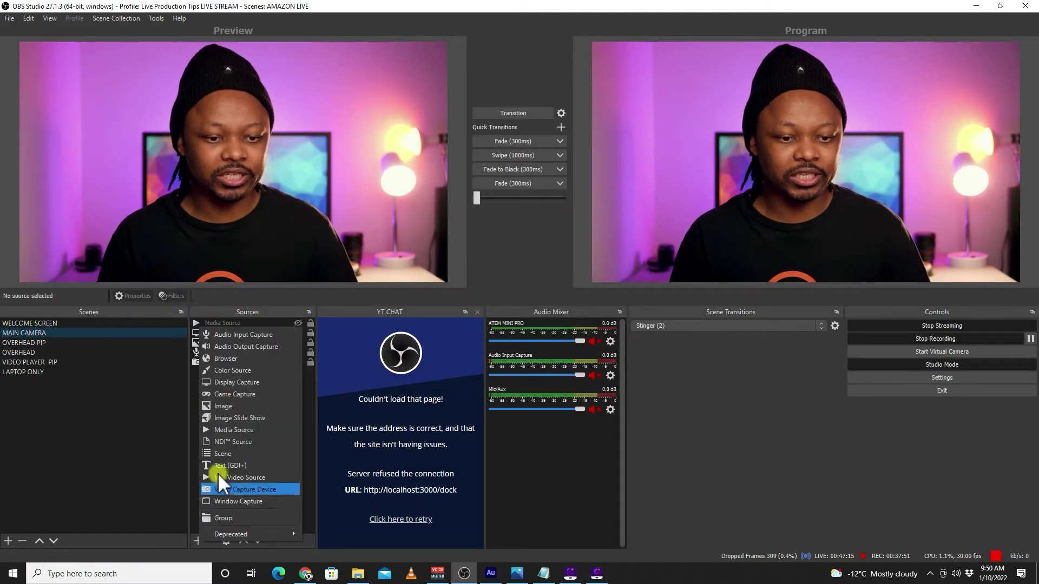
click(241, 359)
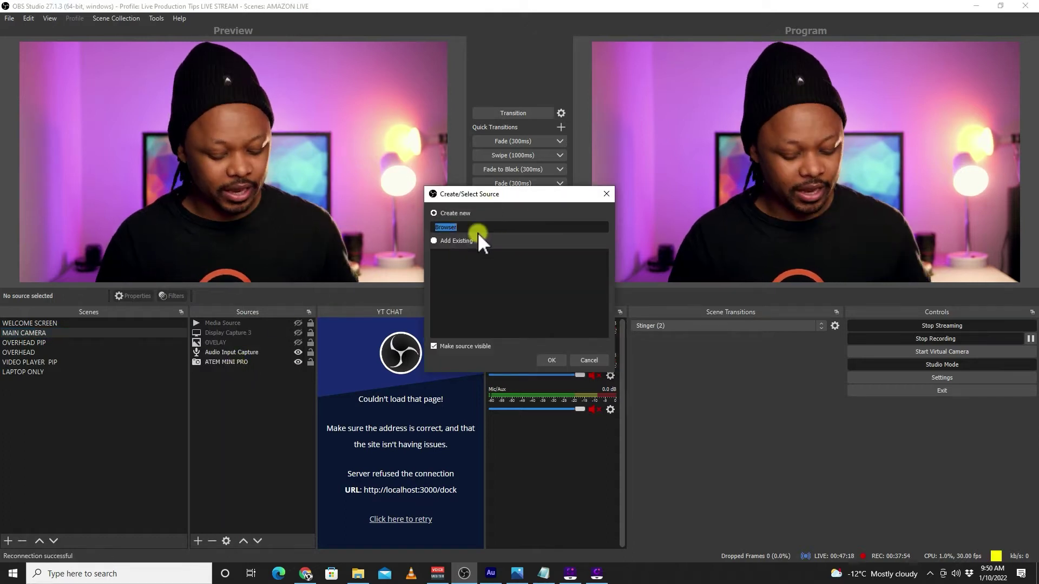
text(Social Ninja c)
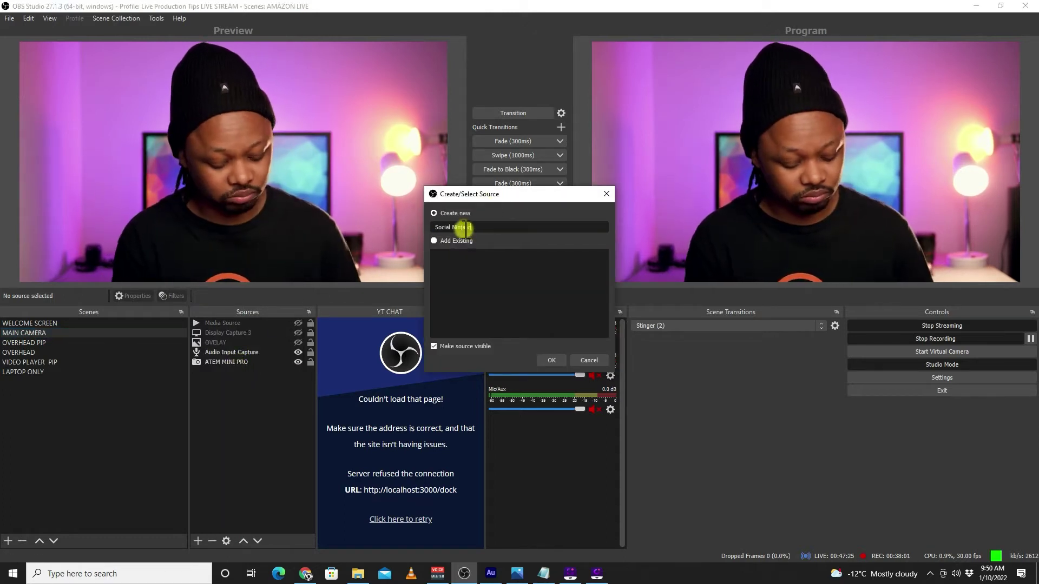
text(hat)
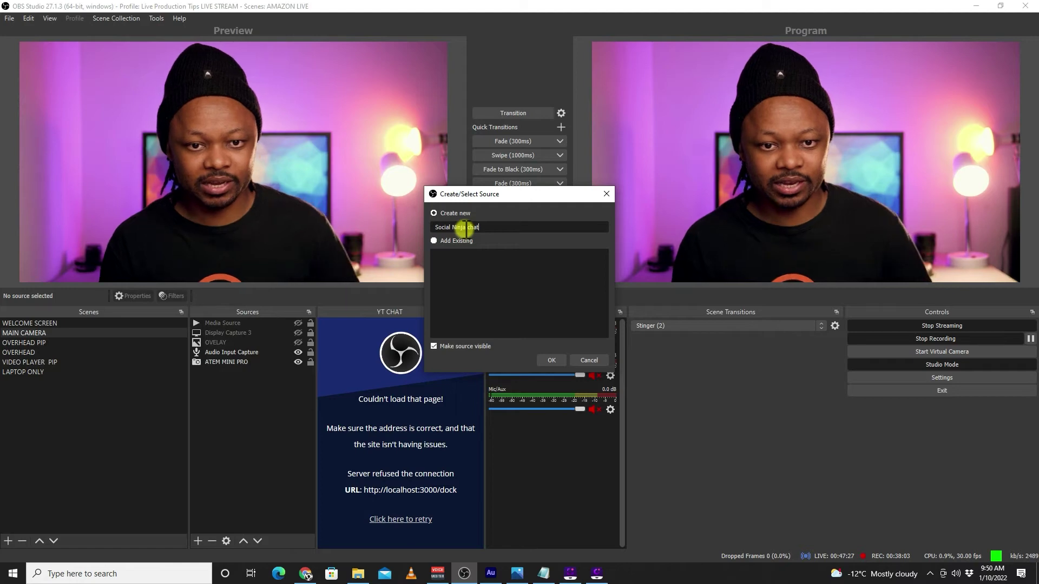
click(550, 360)
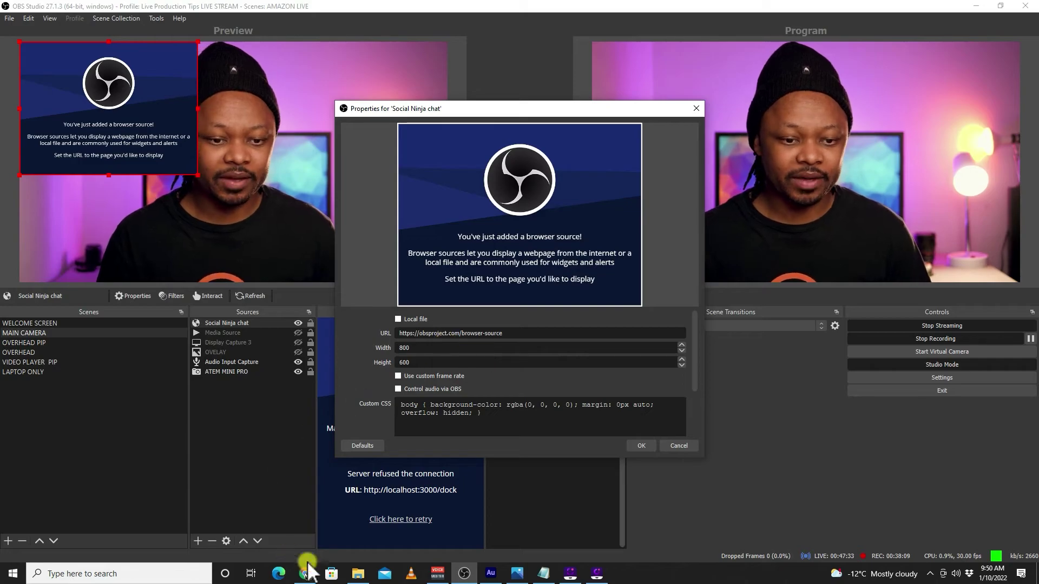
Switch to Chrome and copy the single message overlay link from the social streaming extension.
click(306, 572)
click(466, 11)
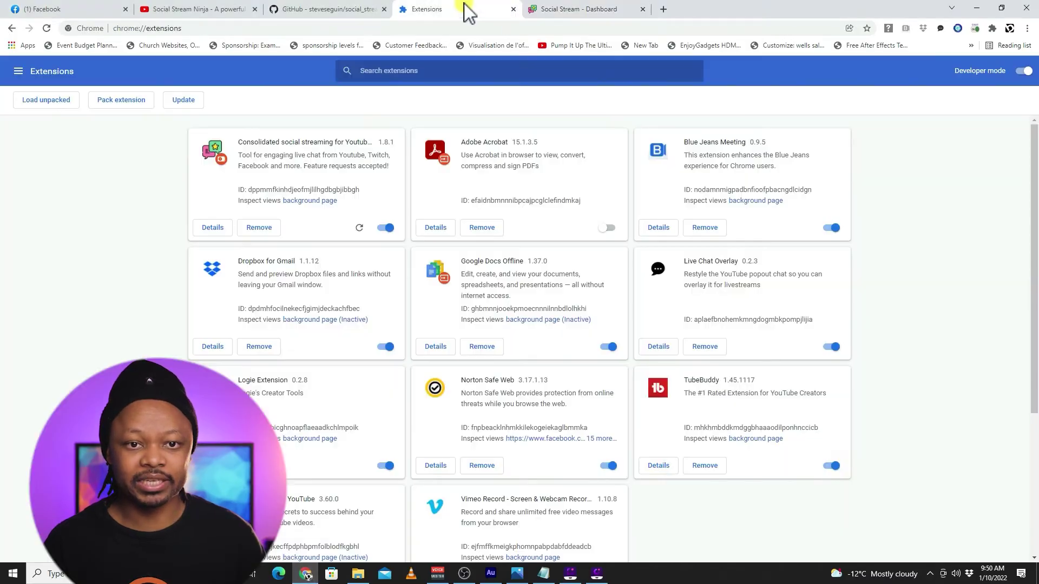
click(978, 27)
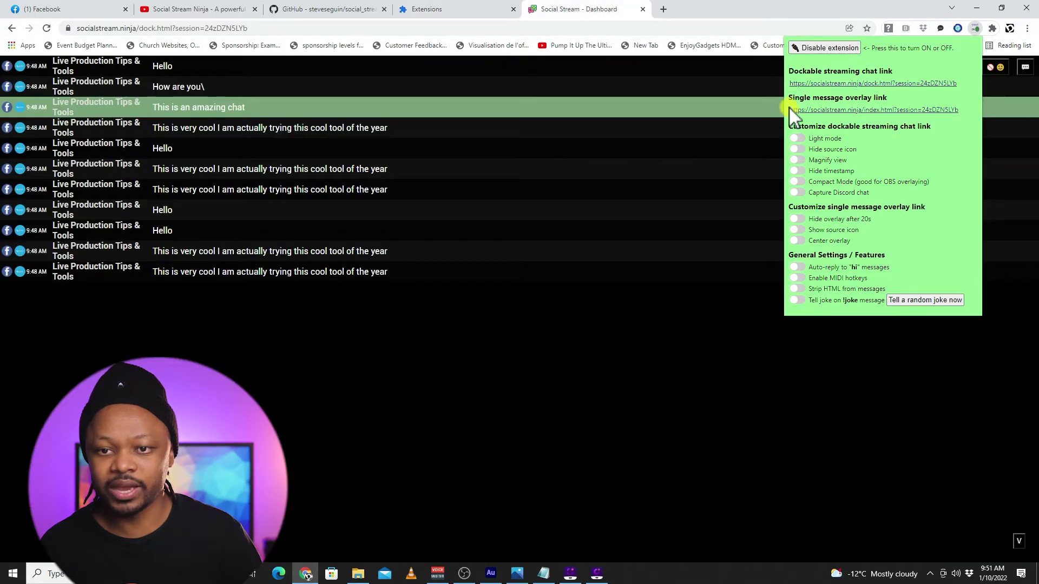
drag(790, 108, 954, 104)
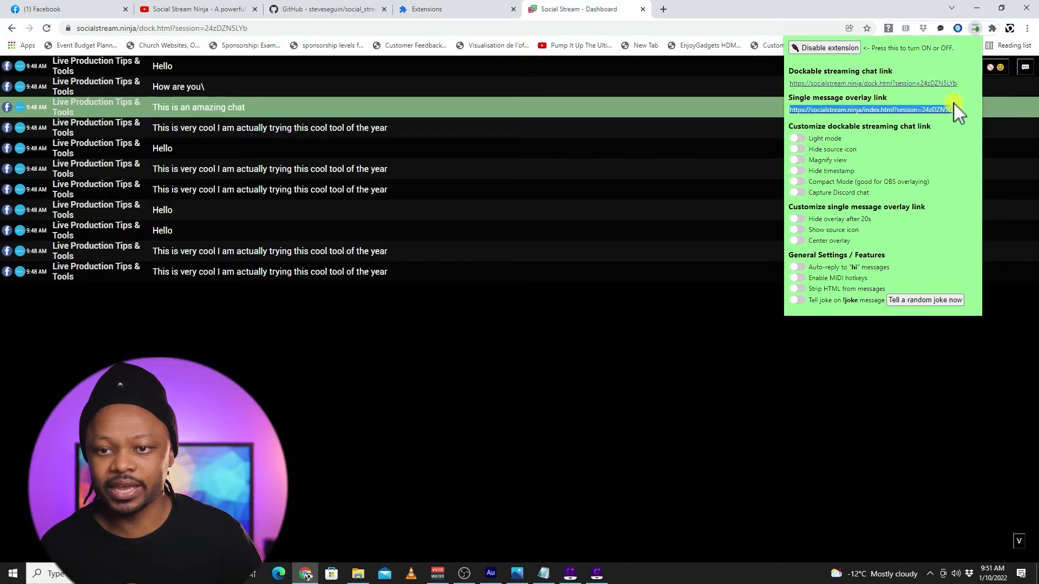
right_click(948, 110)
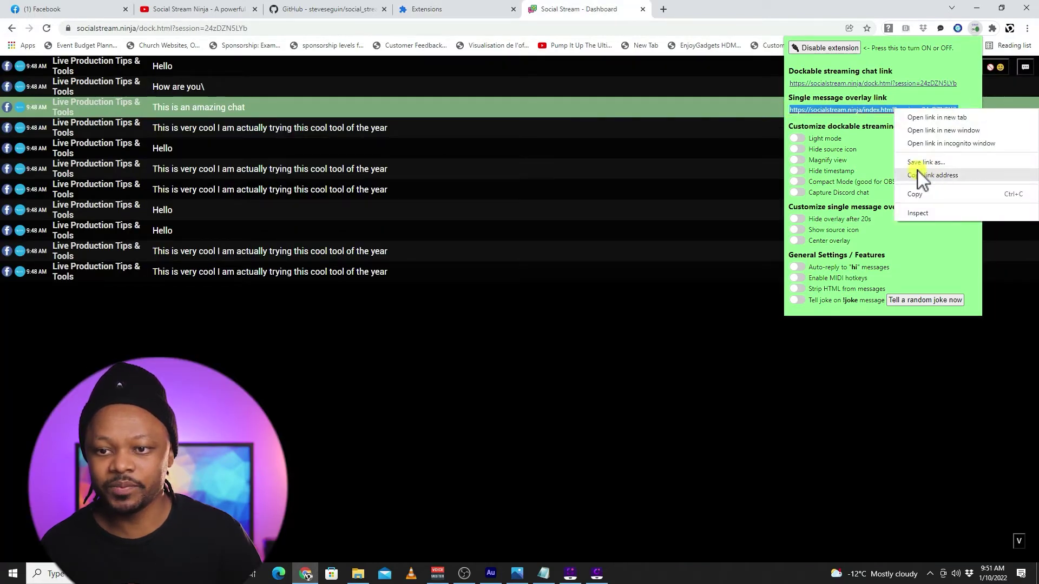
click(917, 193)
Back in OBS Studio, replace the Social Ninja chat source's URL with the copied overlay link.
click(465, 573)
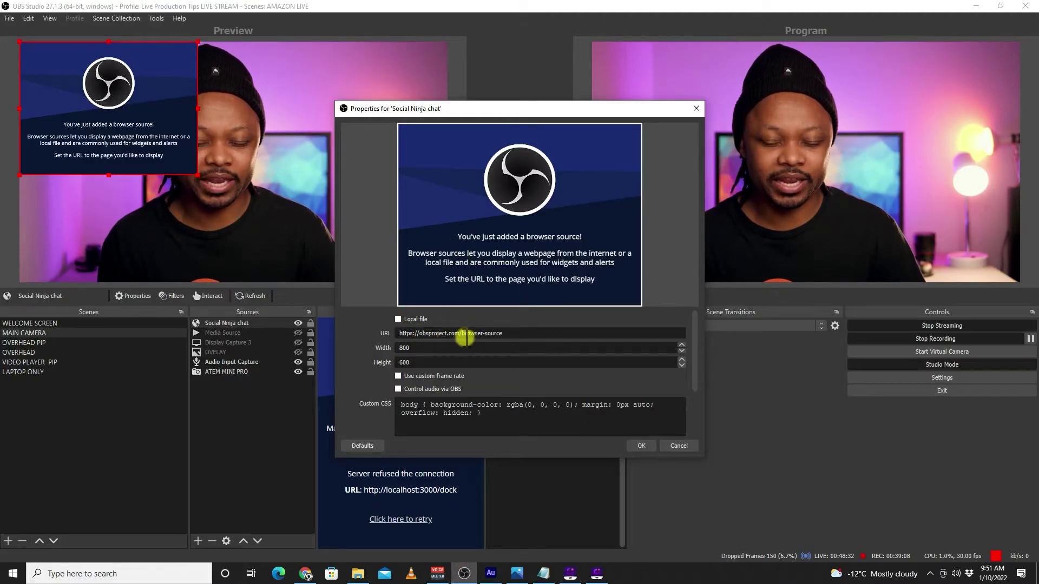
drag(511, 332, 394, 336)
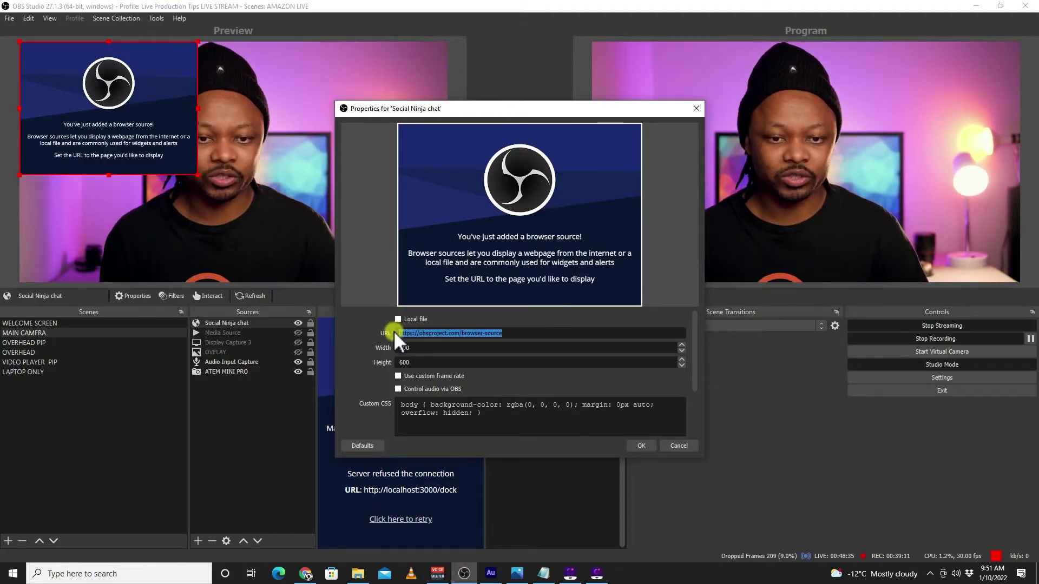
key(ctrl+v)
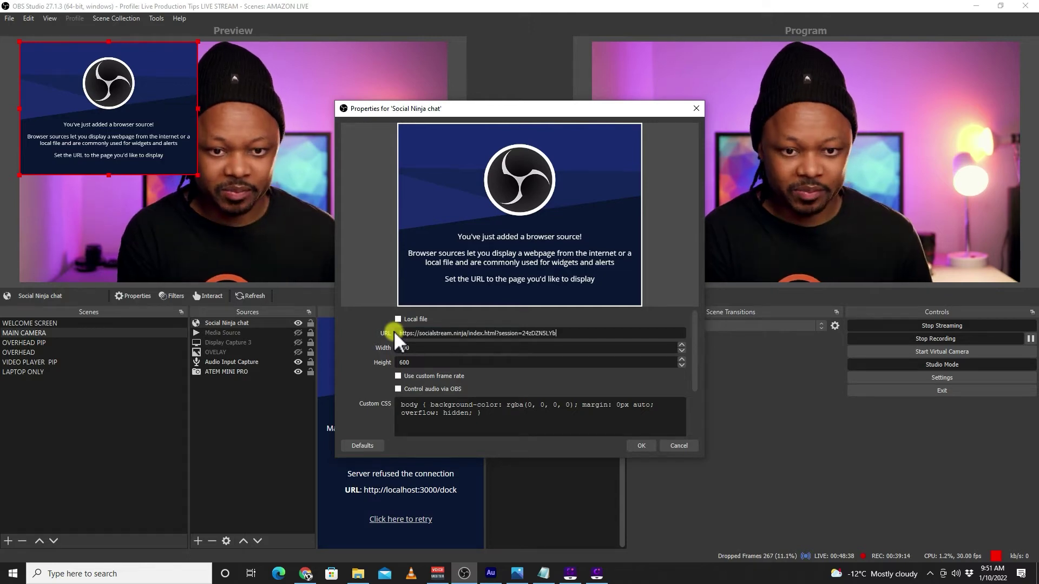
Set the Social Ninja chat browser source's width to 1920 and height to 300.
drag(429, 348, 397, 348)
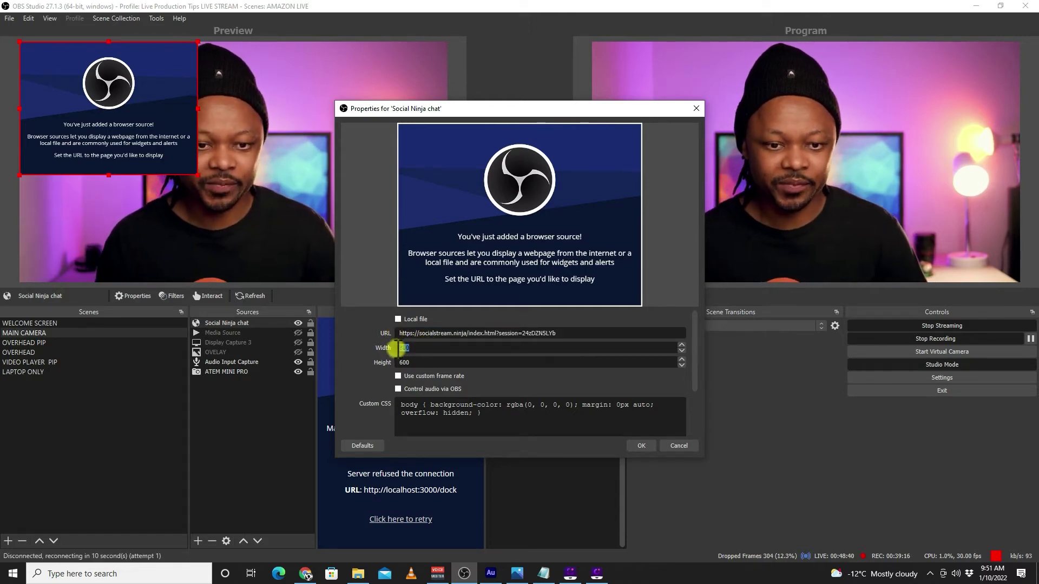
text(1920)
drag(410, 362, 389, 363)
text(300)
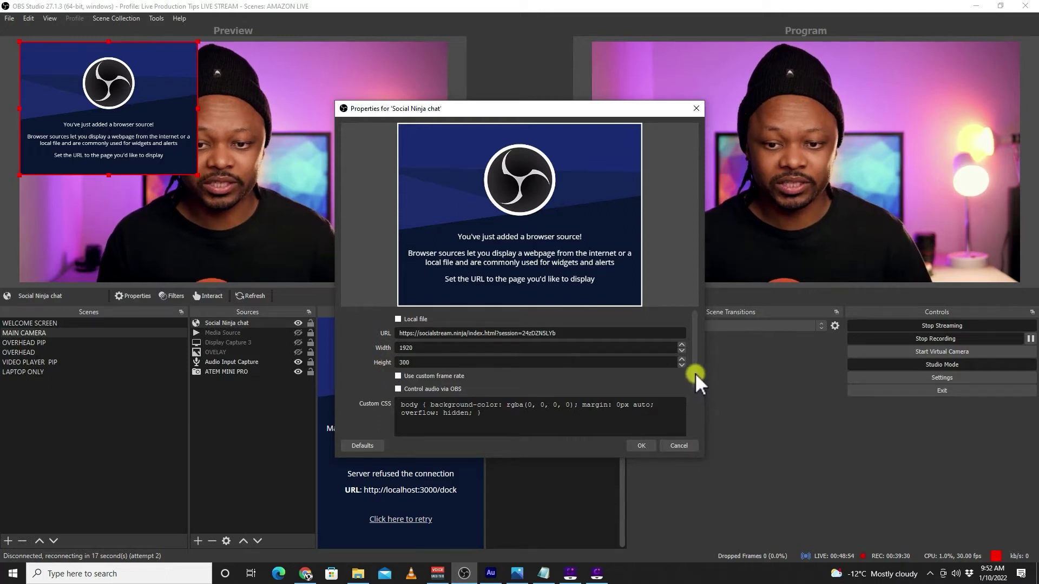
Enable refreshing the browser when the scene becomes active and apply the Social Ninja chat source properties.
drag(695, 372, 694, 408)
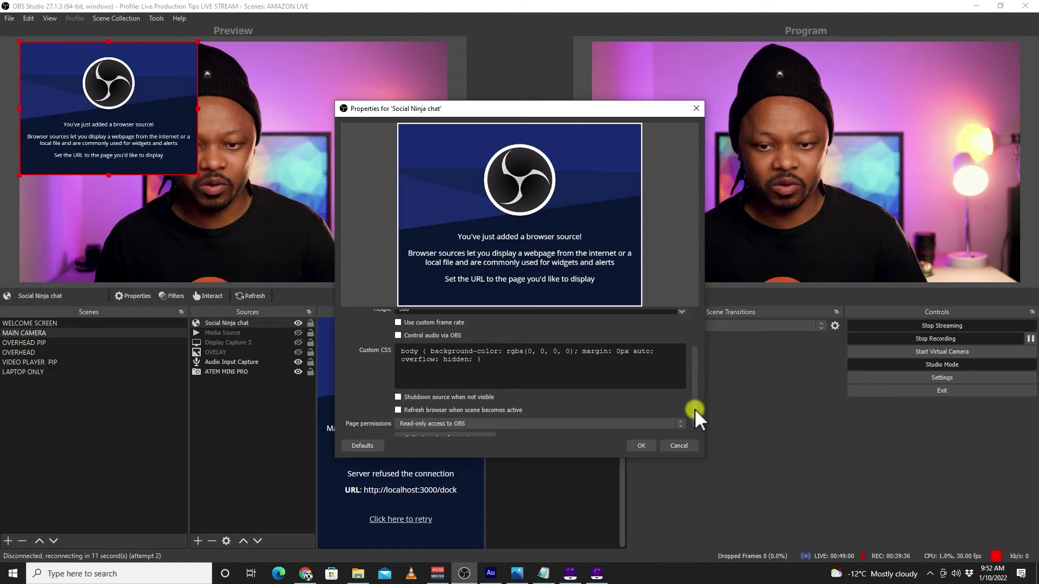
drag(694, 408, 693, 416)
click(398, 398)
click(398, 398)
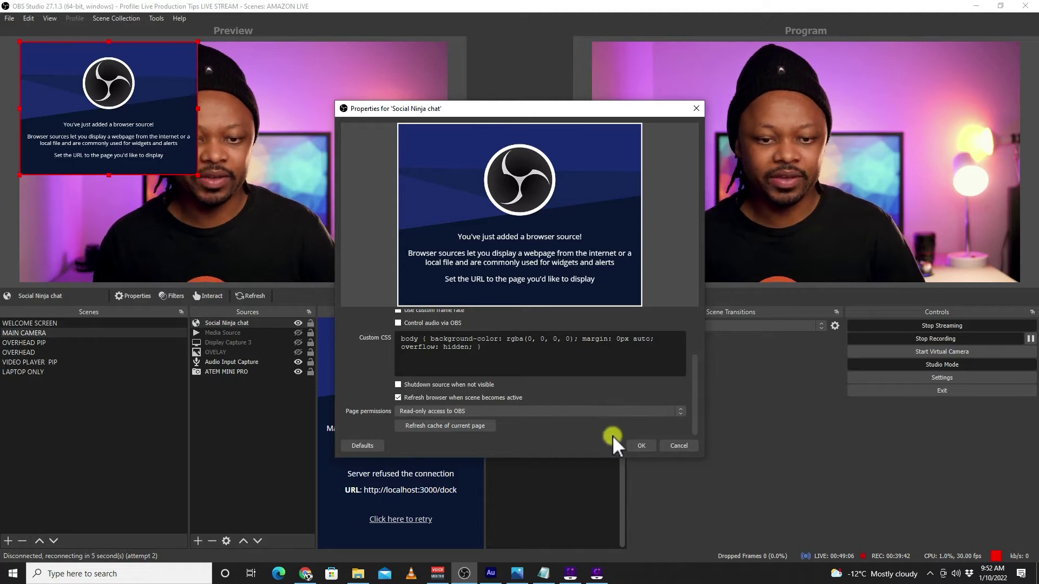
click(638, 444)
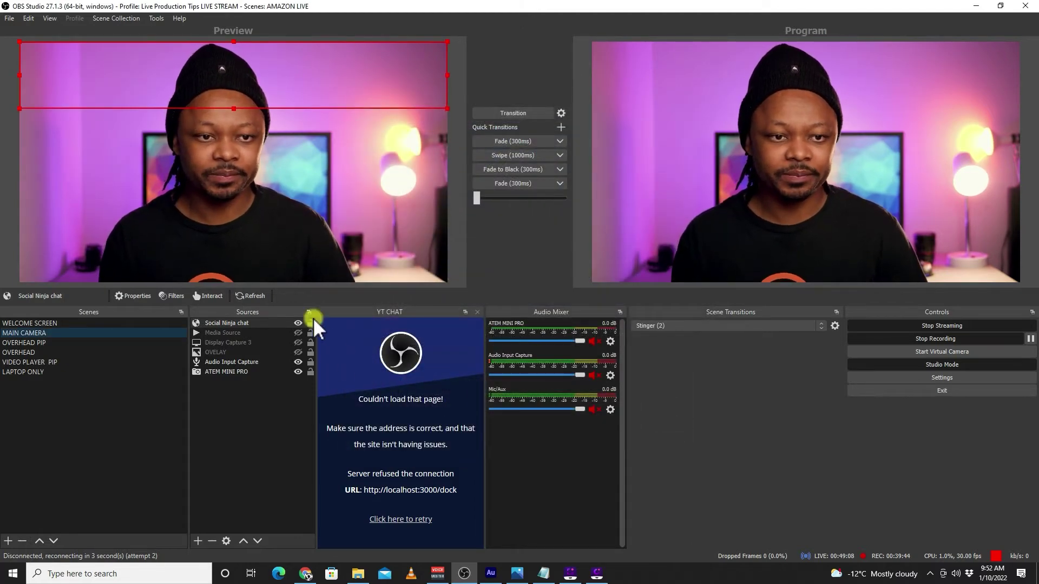
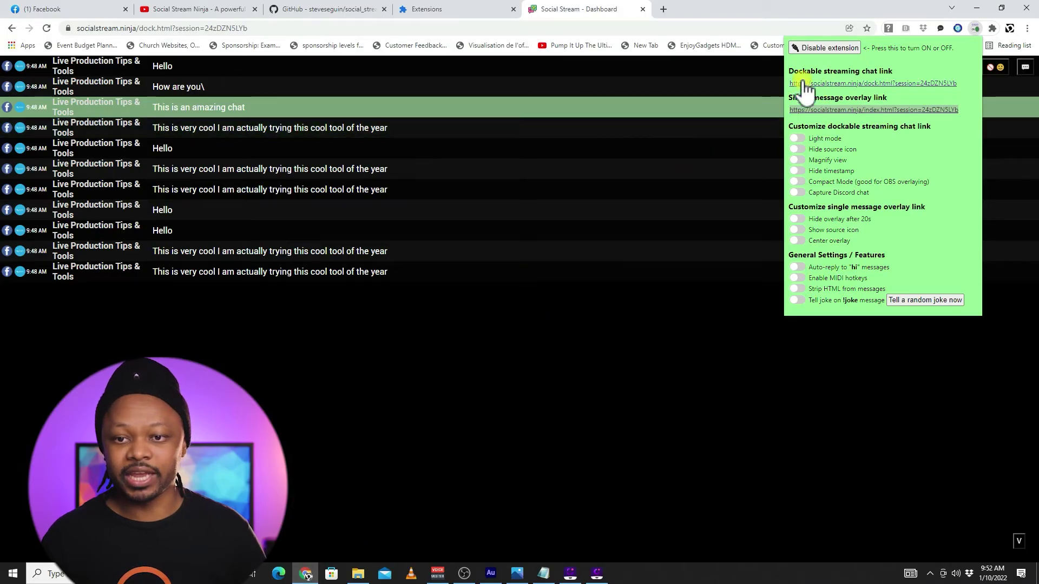
Copy the dockable streaming chat link from the social streaming extension.
drag(899, 80, 955, 84)
key(ctrl+c)
right_click(956, 84)
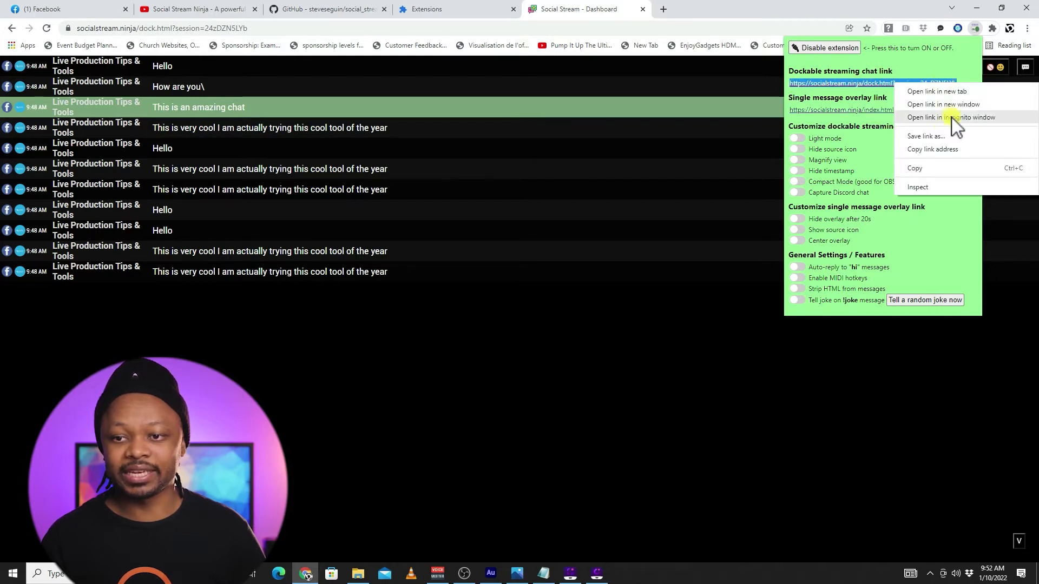
click(920, 168)
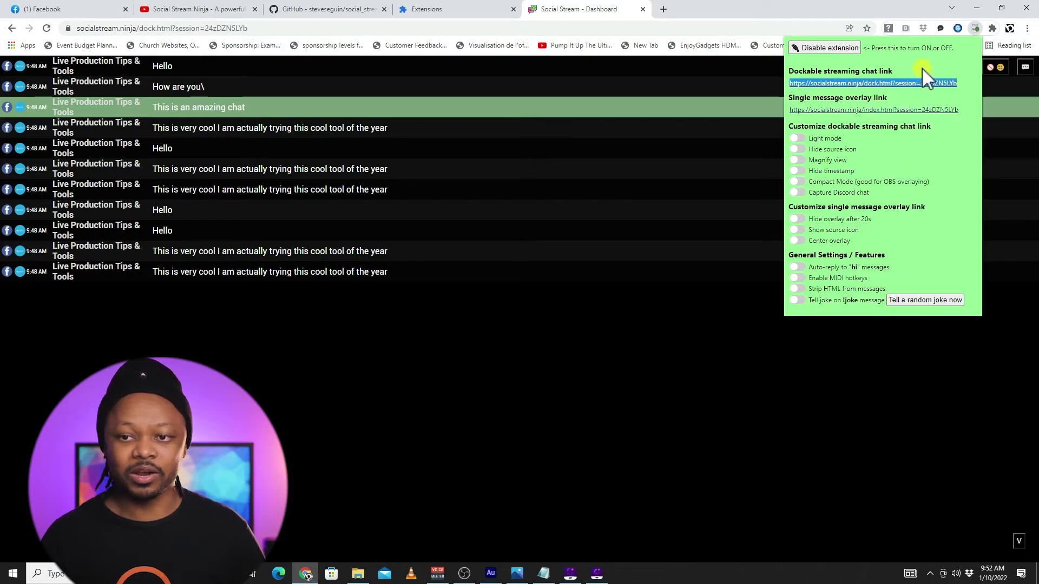
In OBS Studio, add a custom browser dock named Social Chat Ninja with the copied link as its URL and apply it.
click(464, 572)
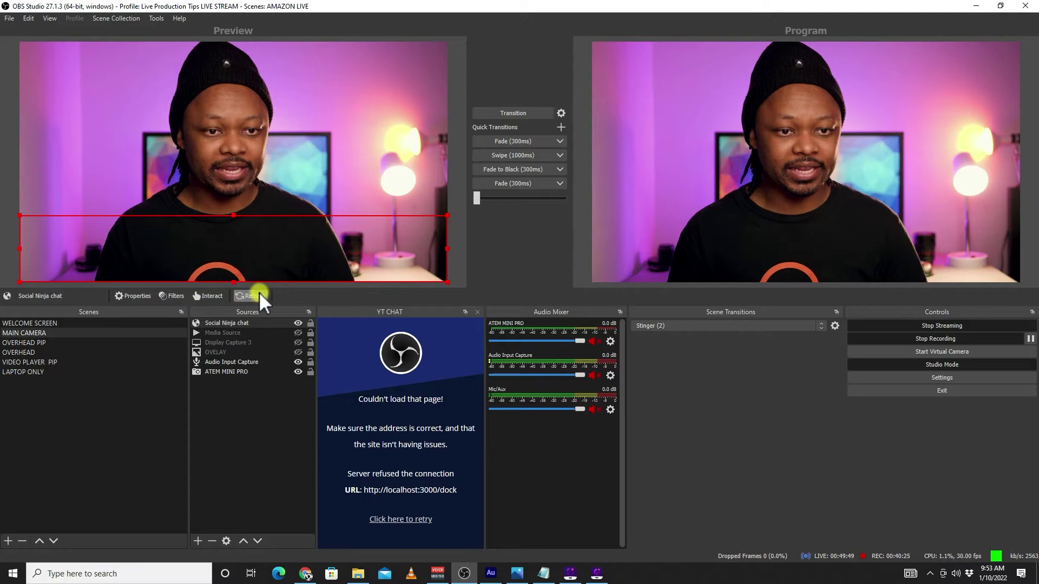
click(50, 18)
mouse_move(134, 48)
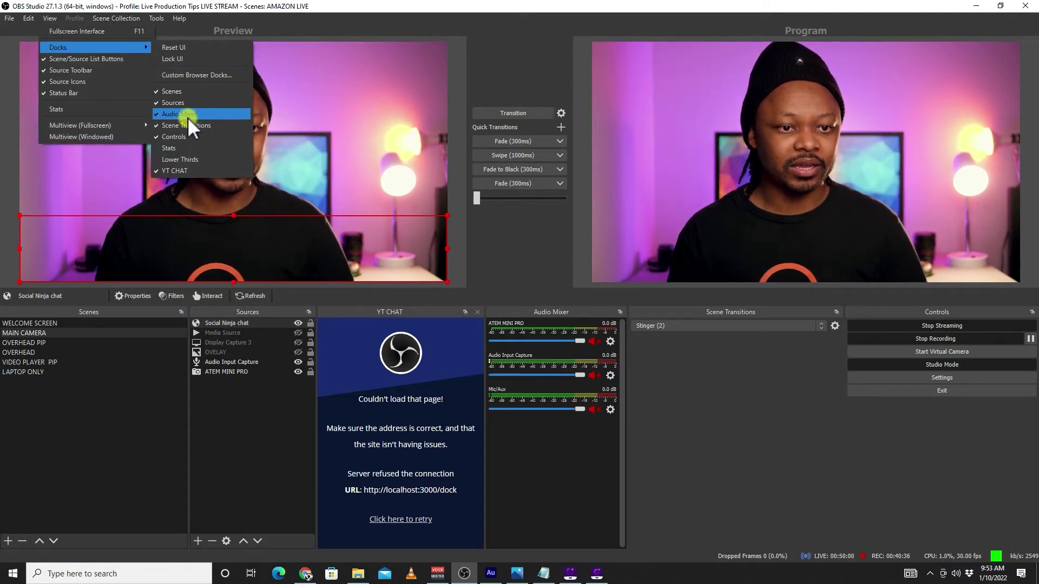
click(208, 74)
click(337, 256)
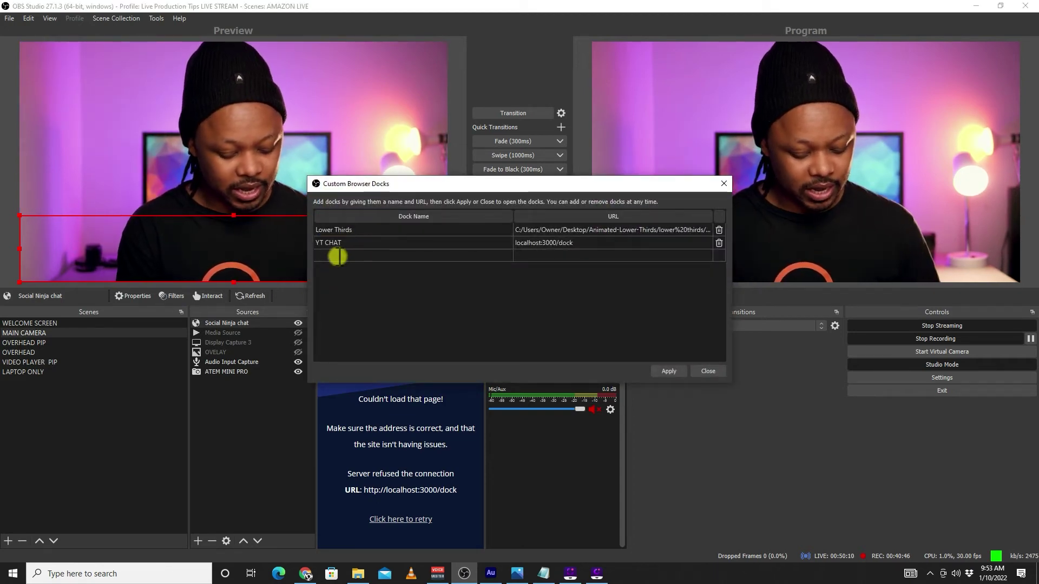
text(Social Chat Ninja)
right_click(534, 254)
click(557, 313)
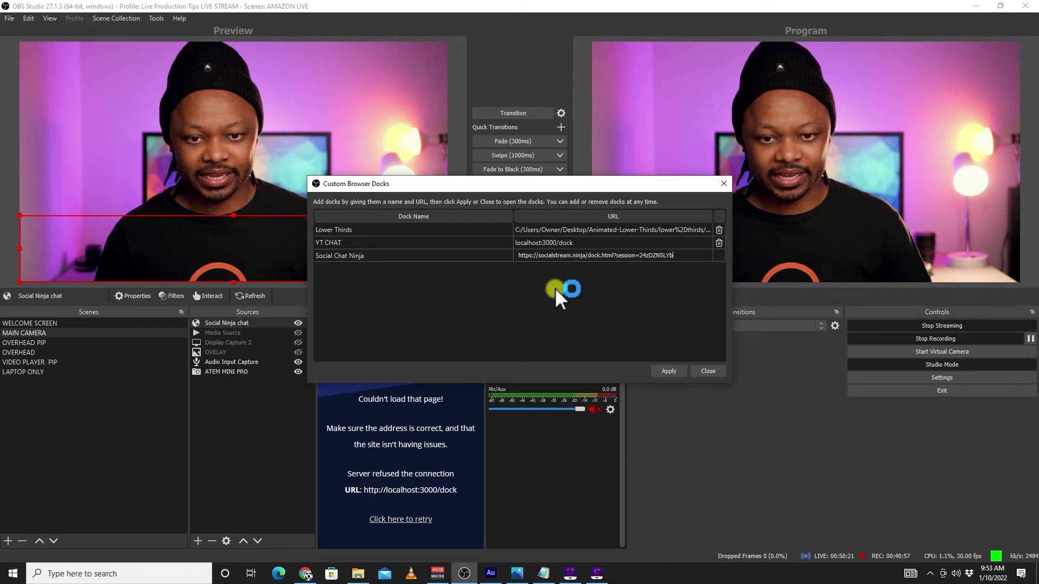
click(669, 371)
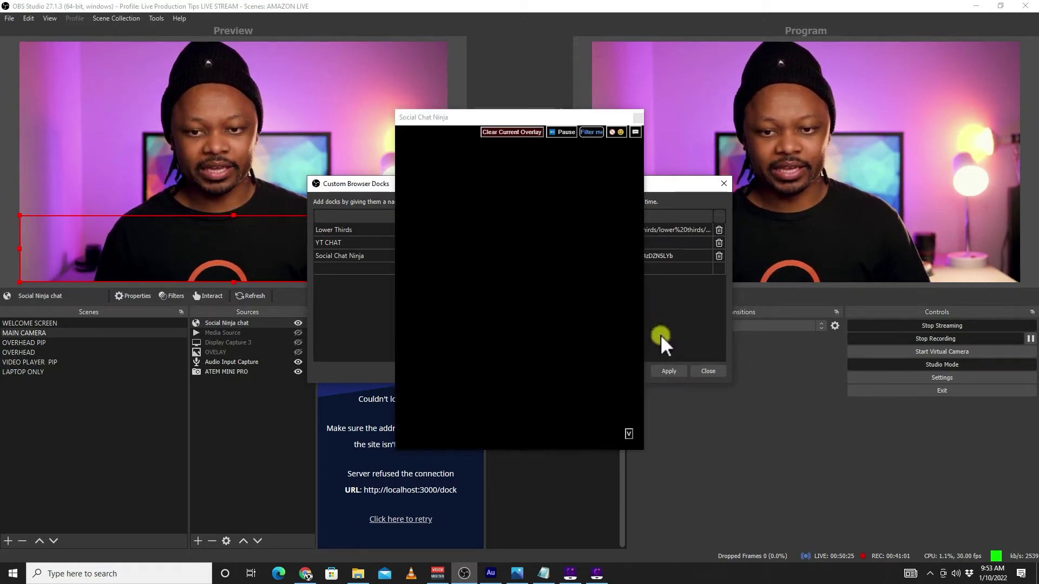
click(706, 371)
Dock the Social Chat Ninja window between YT CHAT and the Audio Mixer, narrow it slightly, and lock the interface layout.
drag(508, 120, 433, 322)
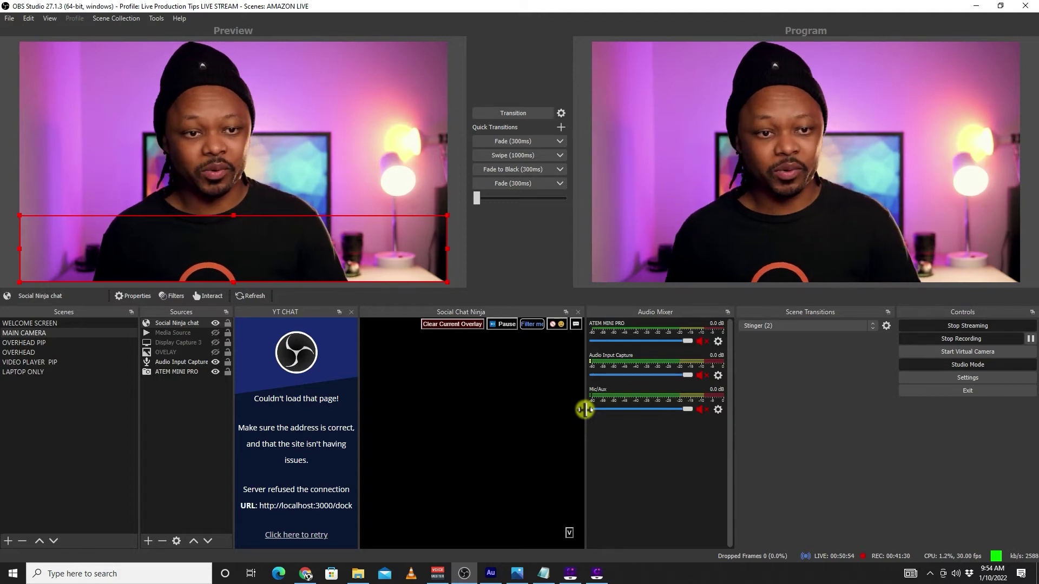
drag(585, 410, 577, 410)
click(50, 19)
mouse_move(66, 43)
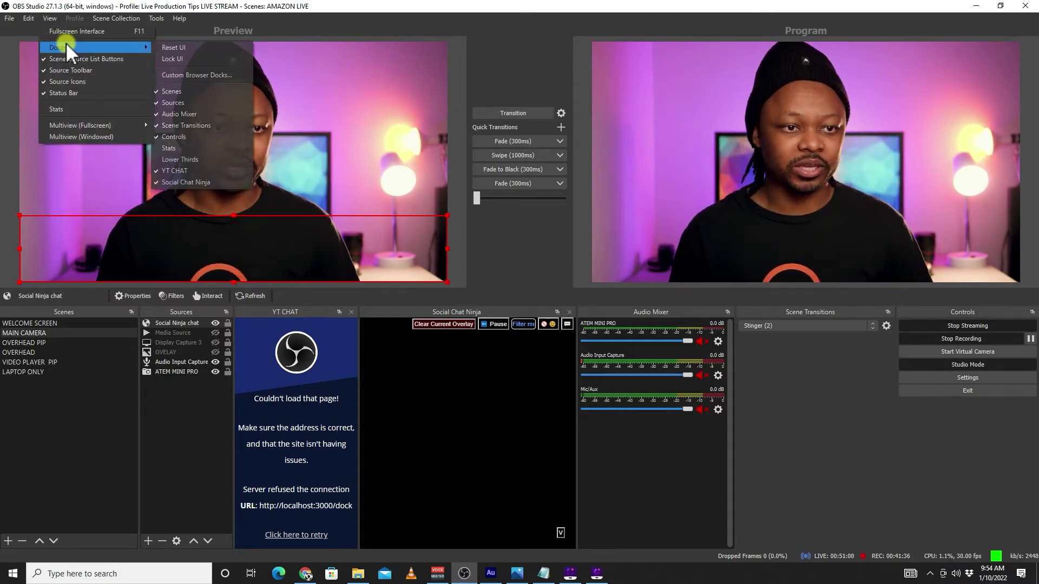
click(190, 58)
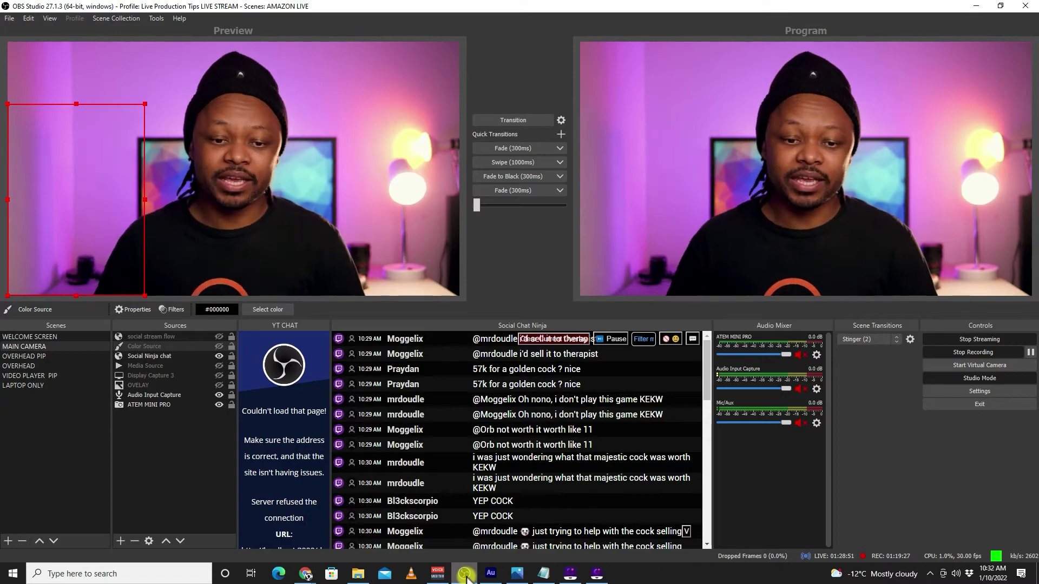
Switch to Chrome and pop out the YouTube live stream's chat into its own window, widening that window.
click(466, 575)
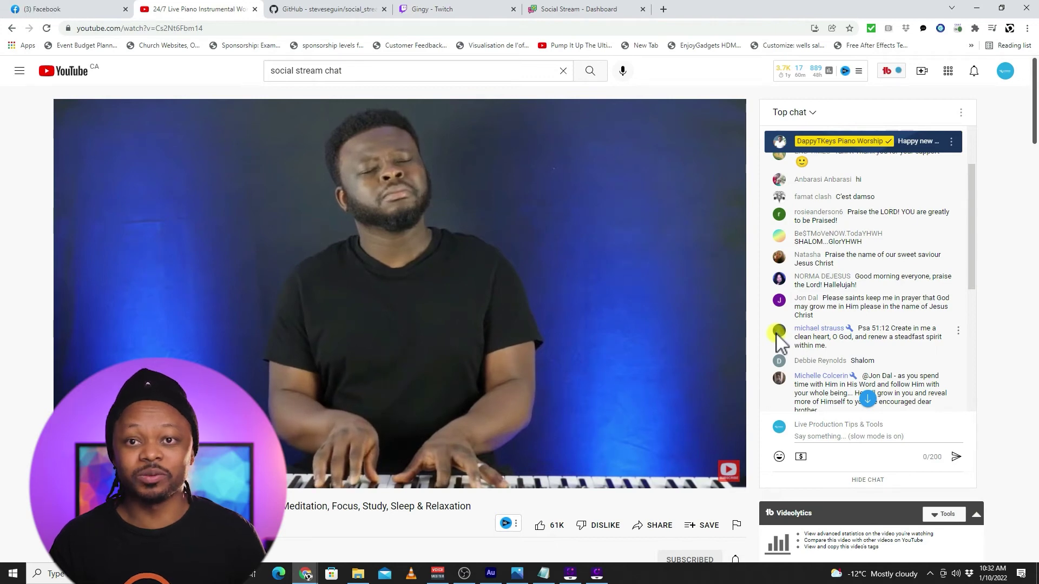
scroll(680, 352, down, 2)
scroll(674, 357, up, 2)
scroll(680, 360, down, 4)
scroll(753, 379, up, 2)
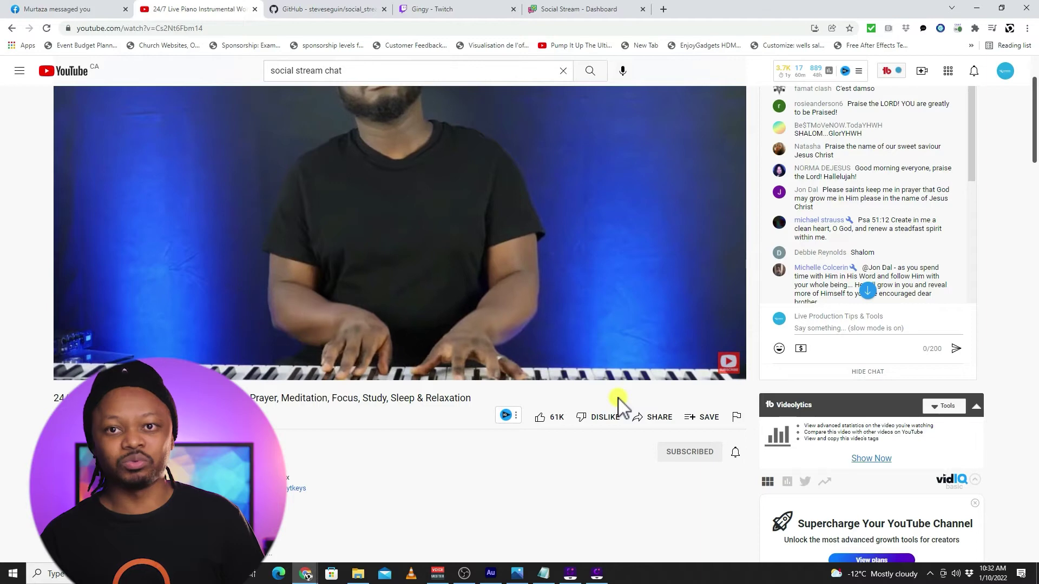
scroll(619, 398, up, 2)
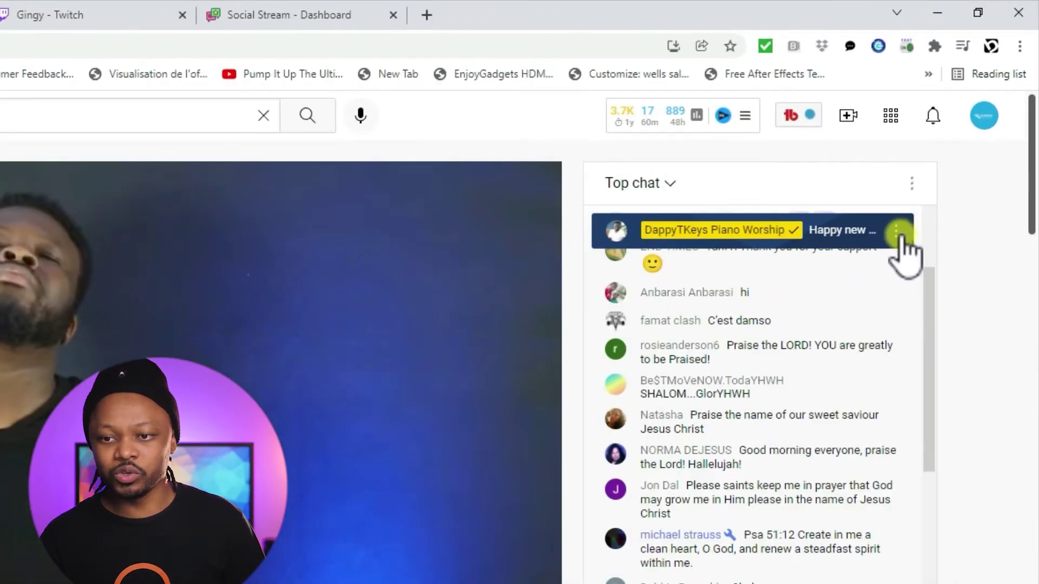
click(899, 230)
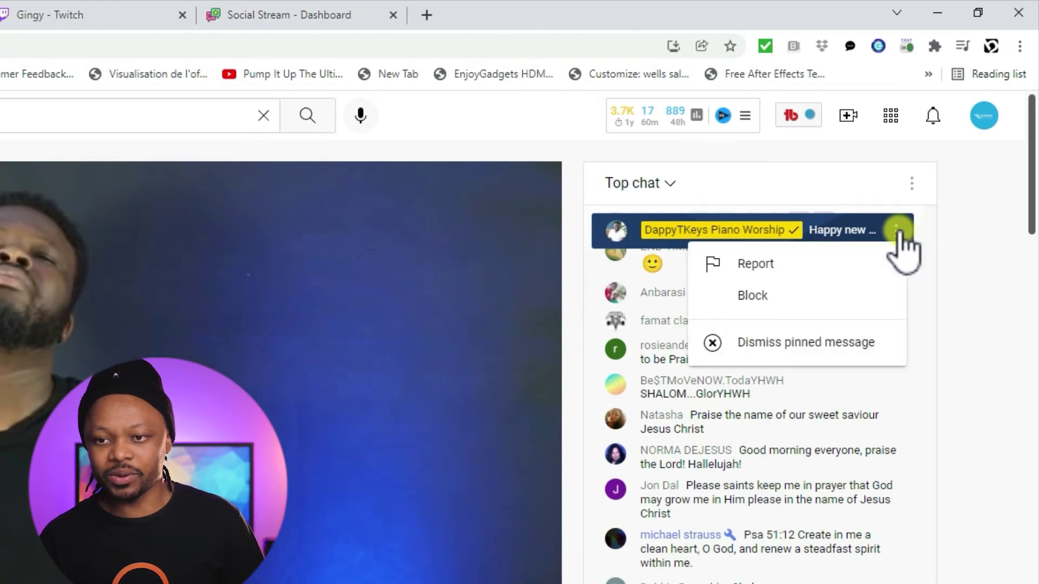
click(912, 183)
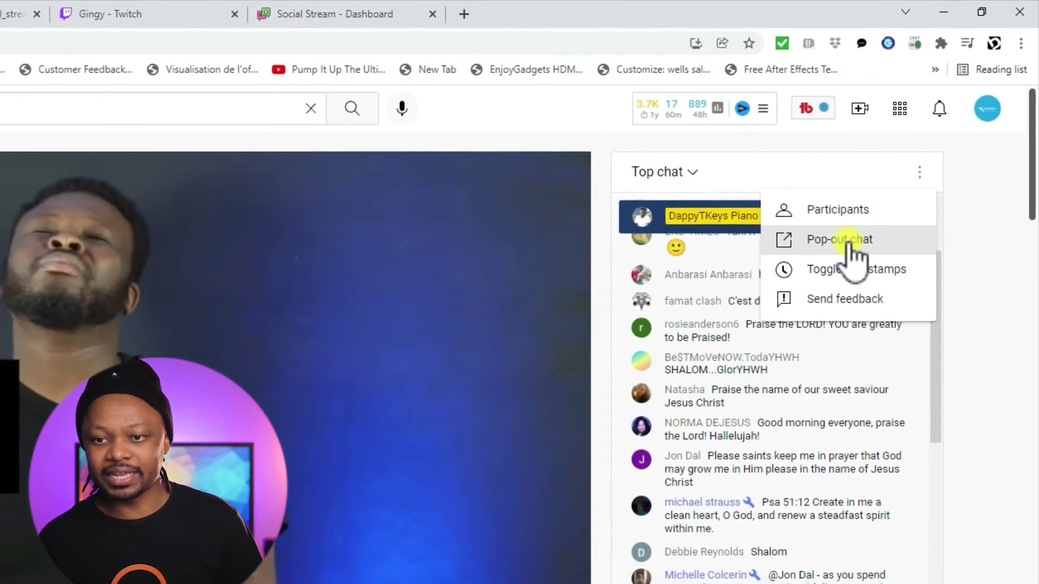
click(865, 227)
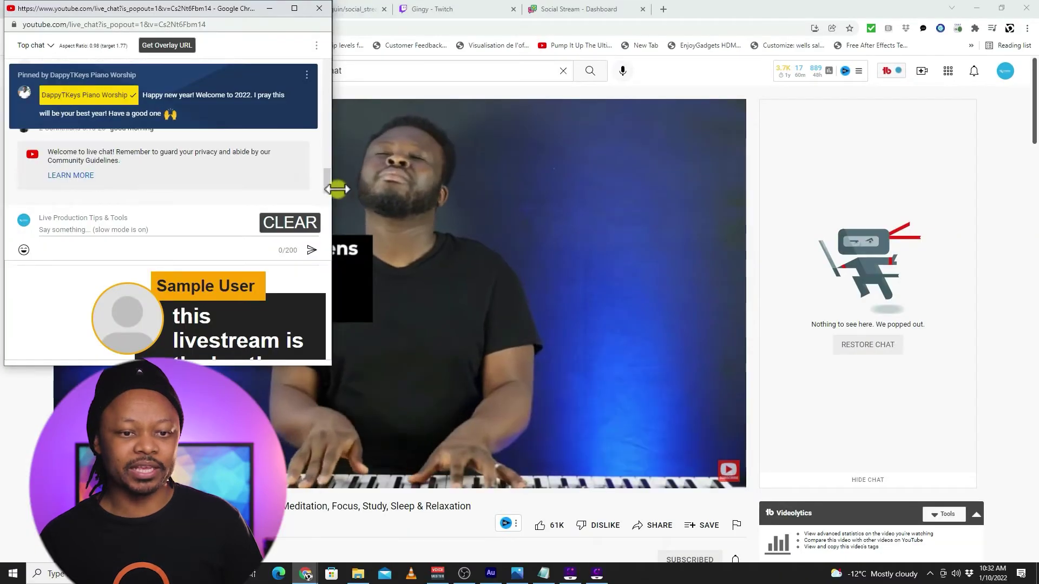
drag(336, 186, 363, 190)
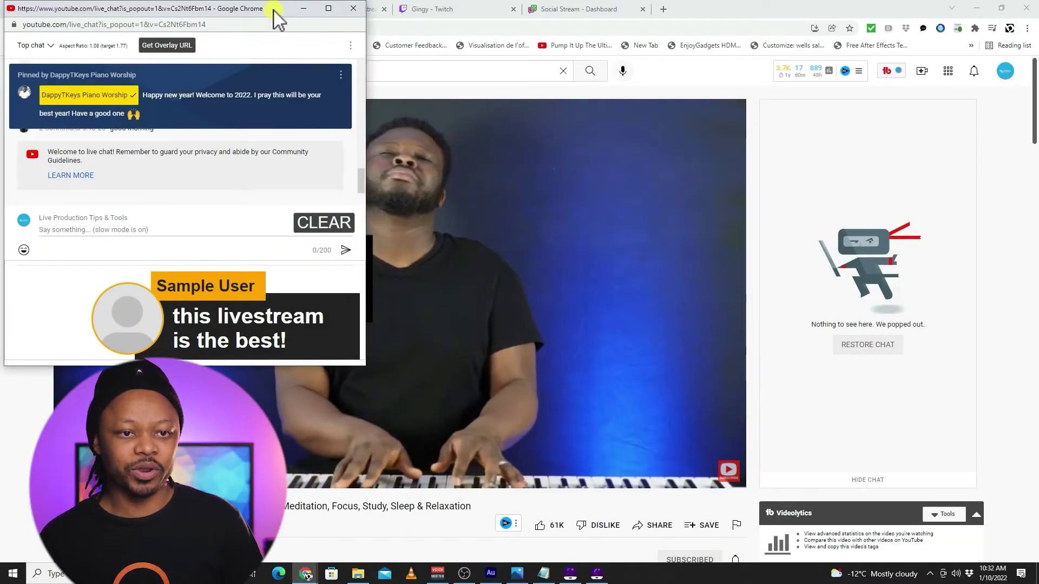
drag(273, 11, 325, 52)
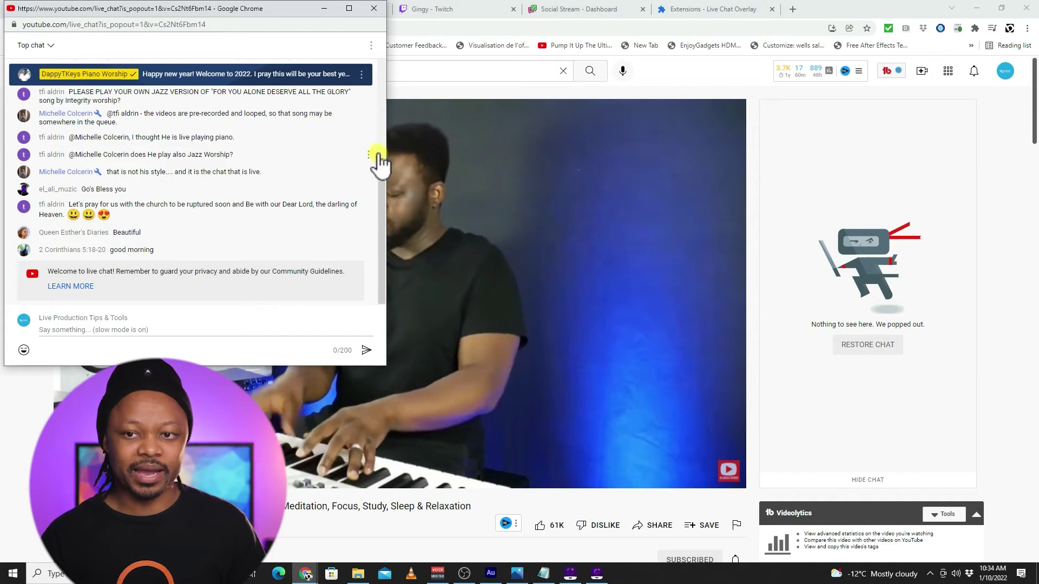
Open the dockable streaming chat link from the social streaming extension.
click(976, 28)
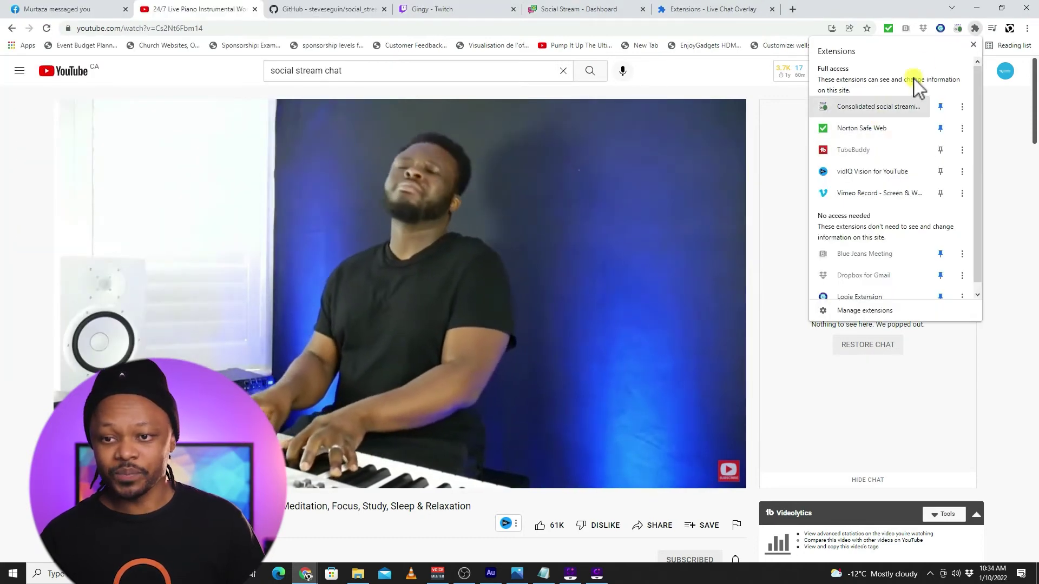
click(958, 28)
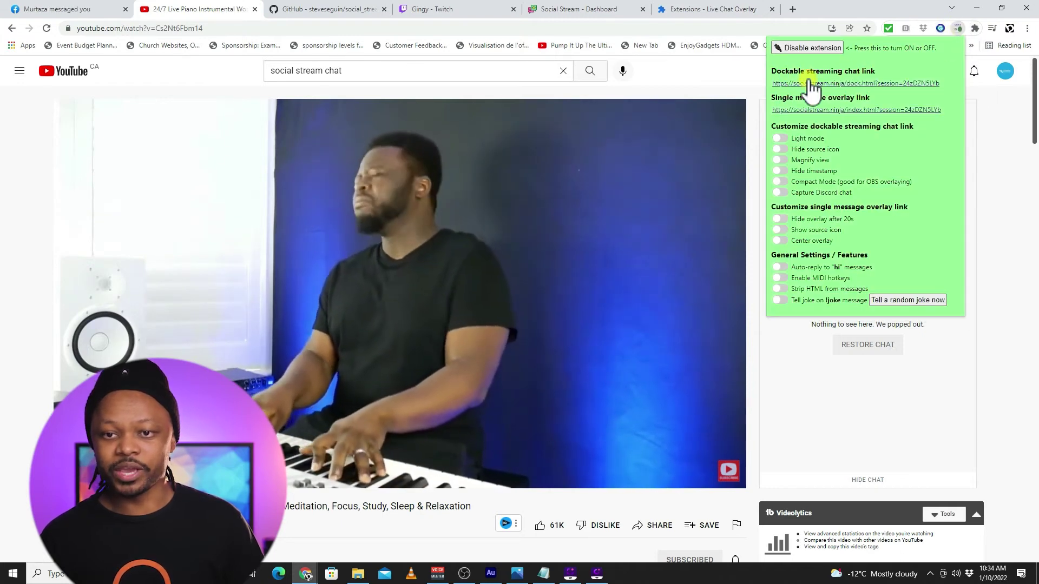
click(846, 84)
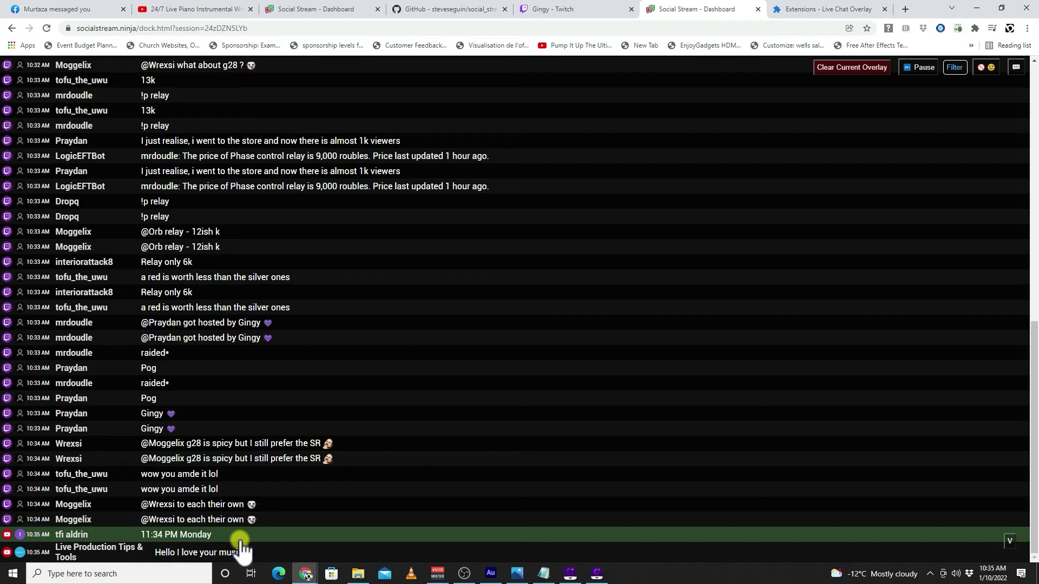
Select the "Hello I love your music" message in the Social Stream dashboard and look through the combined chat messages.
click(252, 553)
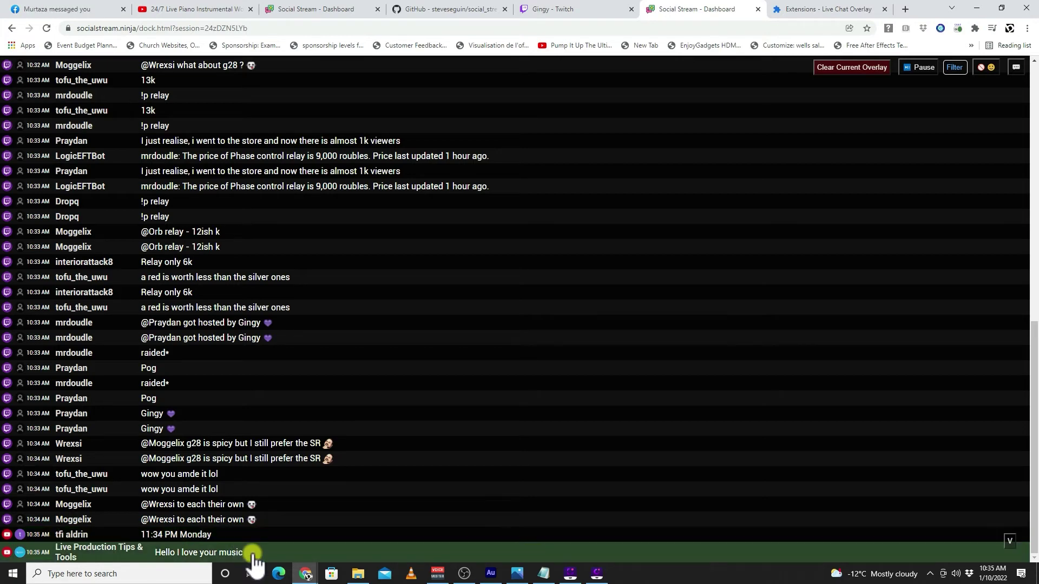
scroll(327, 398, up, 10)
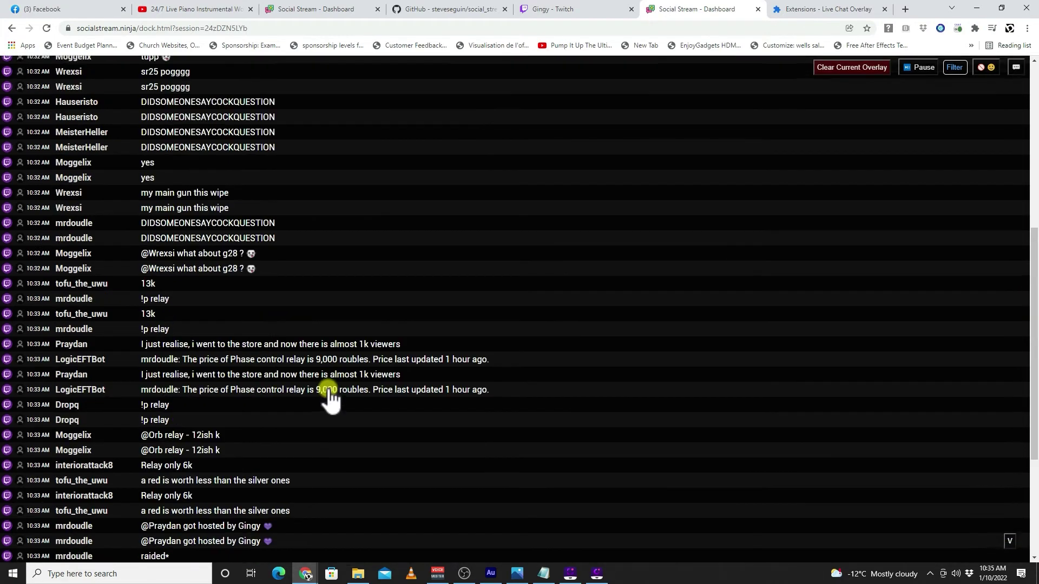
scroll(341, 463, down, 10)
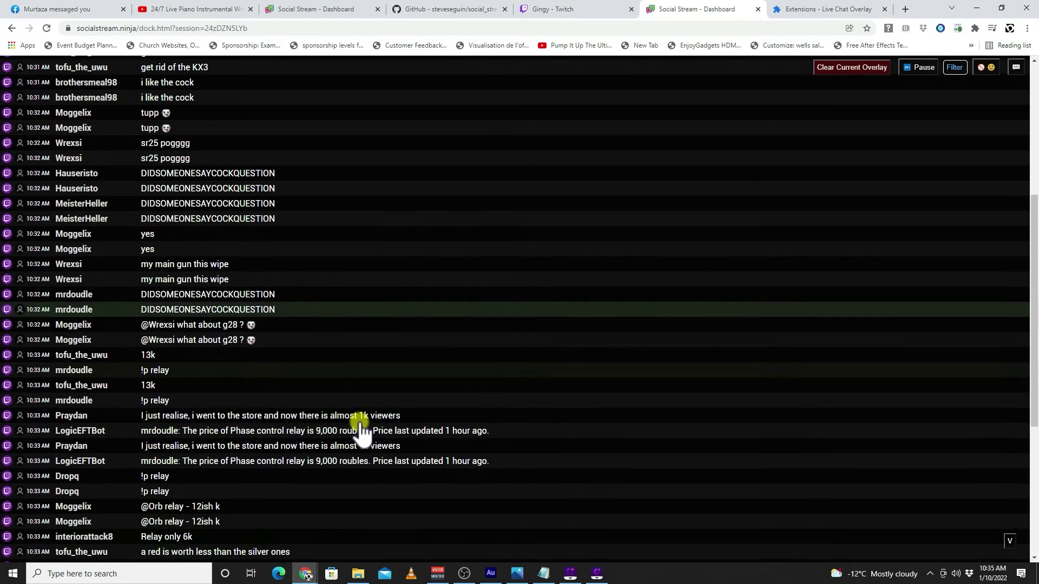
click(365, 436)
scroll(366, 441, up, 5)
scroll(367, 447, up, 5)
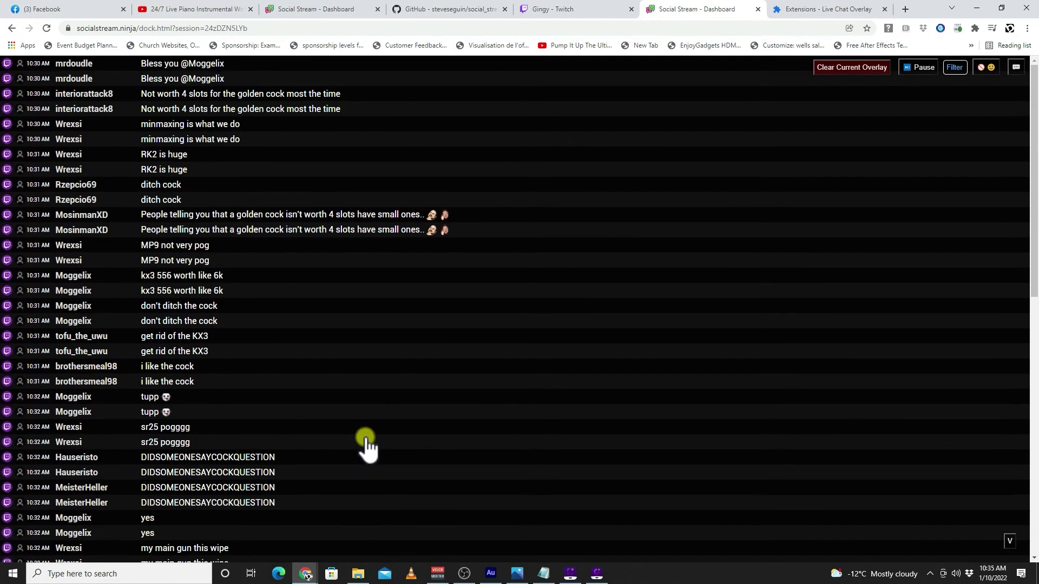
scroll(327, 432, down, 8)
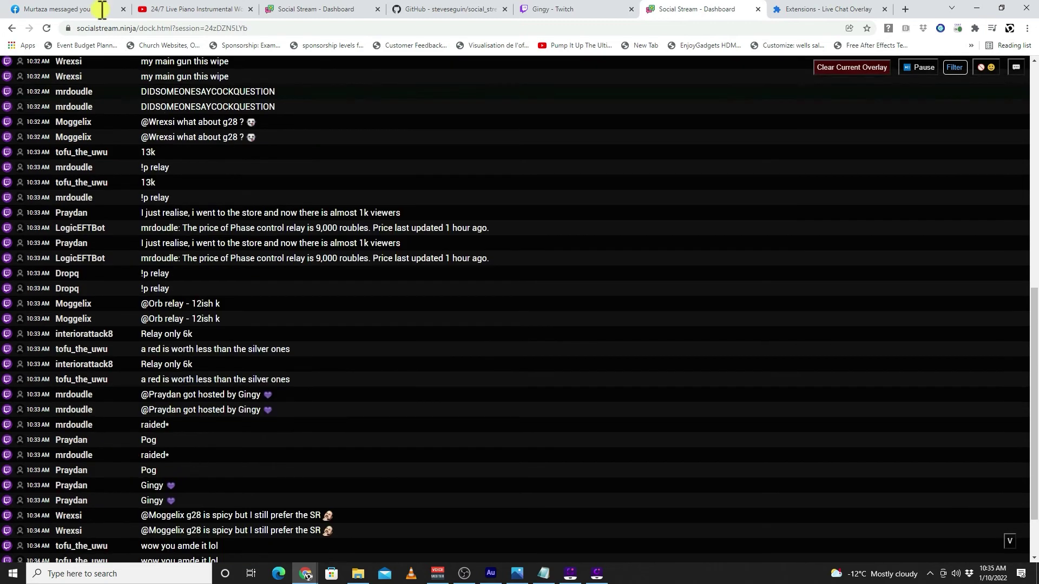
With the Facebook live dashboard open, bring up the popped-out YouTube chat and send the message "God bless you".
click(79, 13)
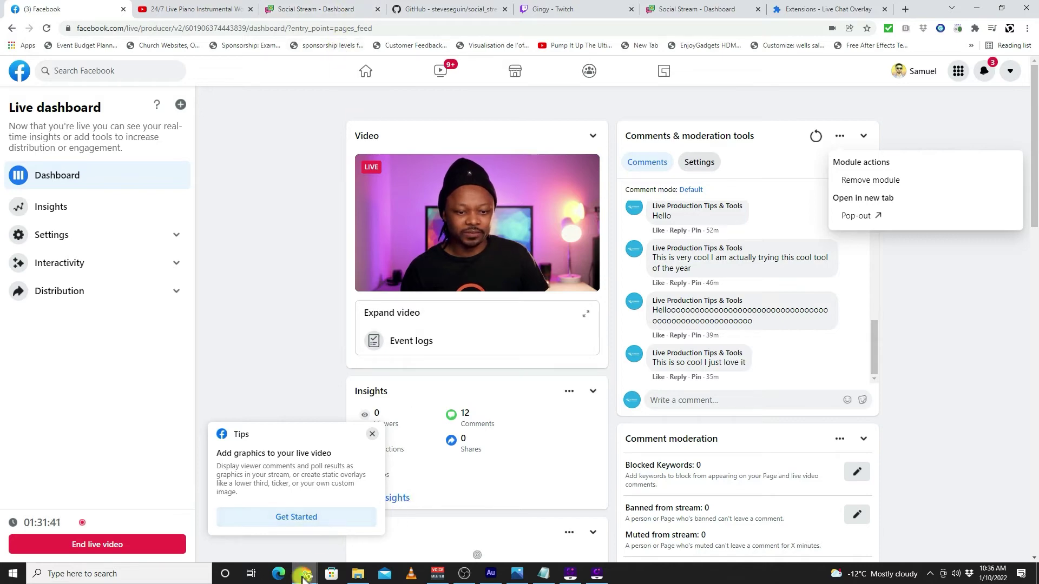
mouse_move(311, 577)
click(416, 531)
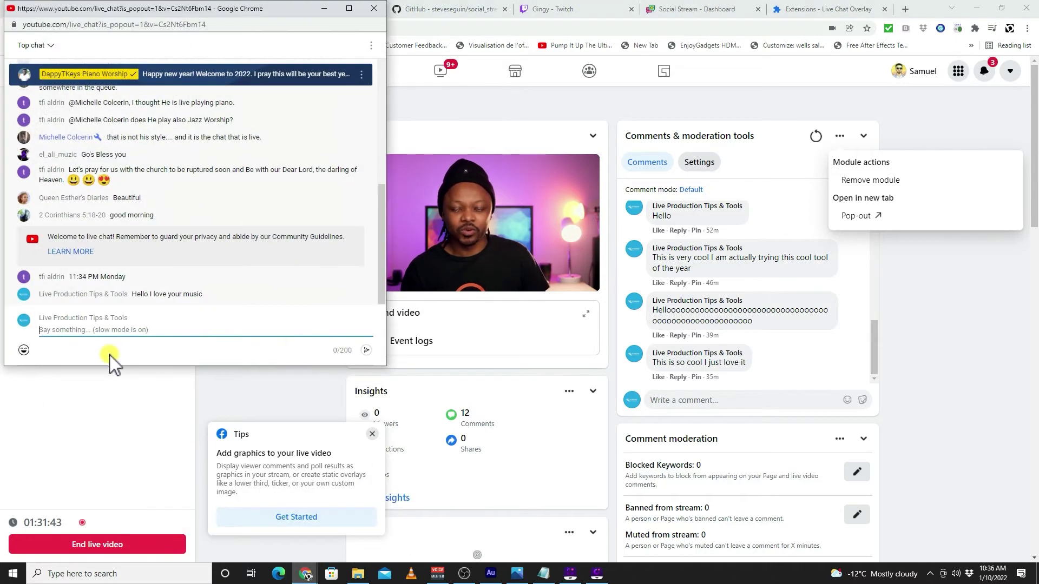
text(Hello)
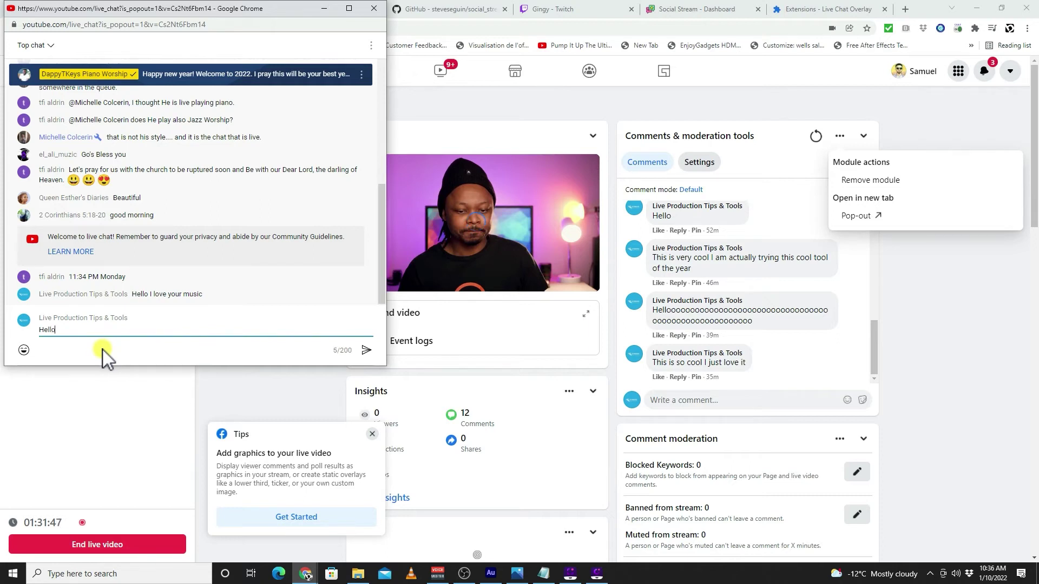
key(Return)
text(God bless you)
click(366, 350)
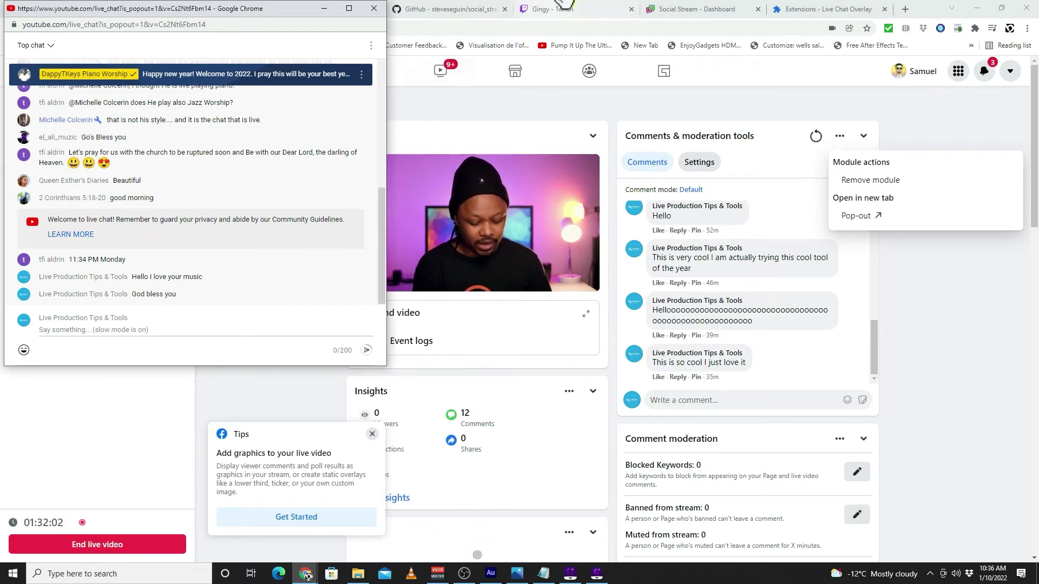
Return to the Social Stream dashboard and feature the "God bless you" message on the overlay.
click(733, 5)
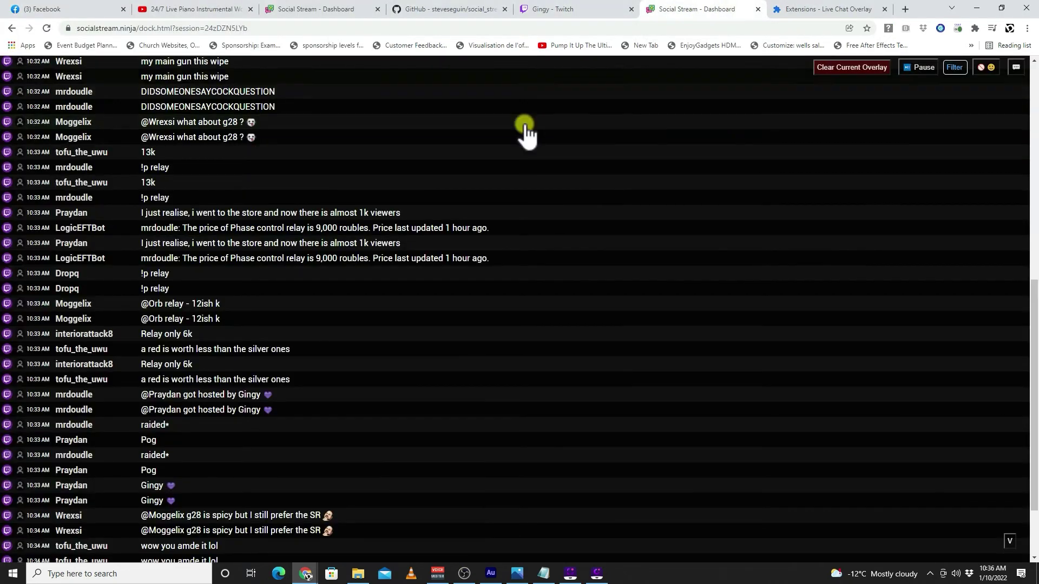
scroll(466, 255, down, 2)
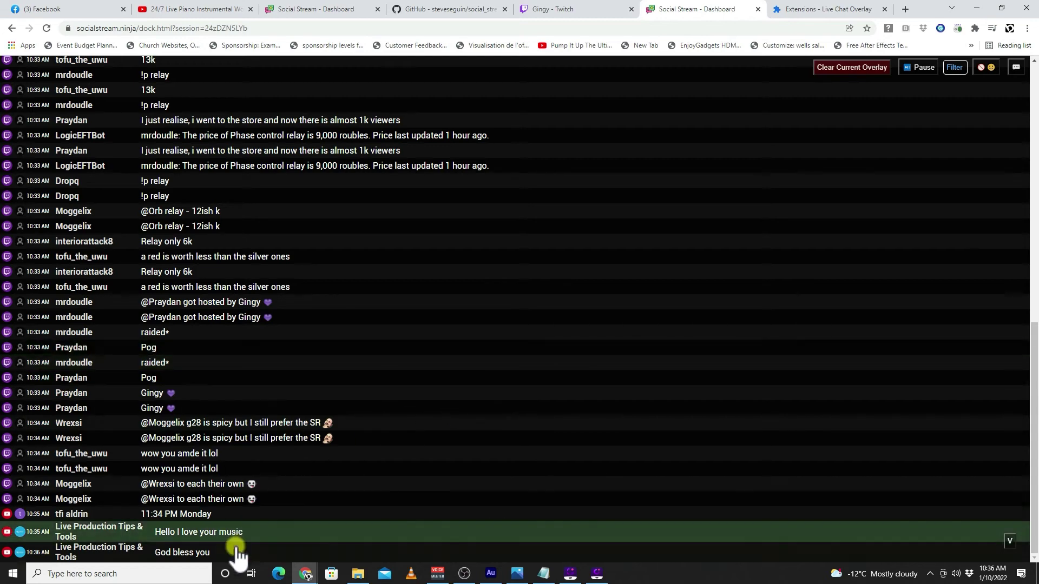
click(238, 552)
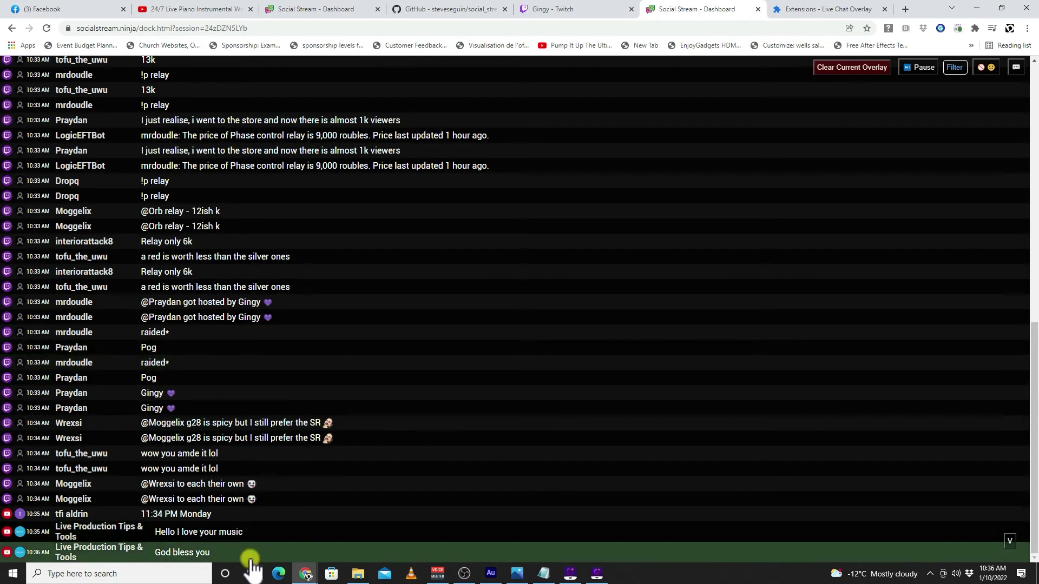
Switch to OBS Studio and select the Social Ninja chat source in the MAIN CAMERA scene.
click(463, 573)
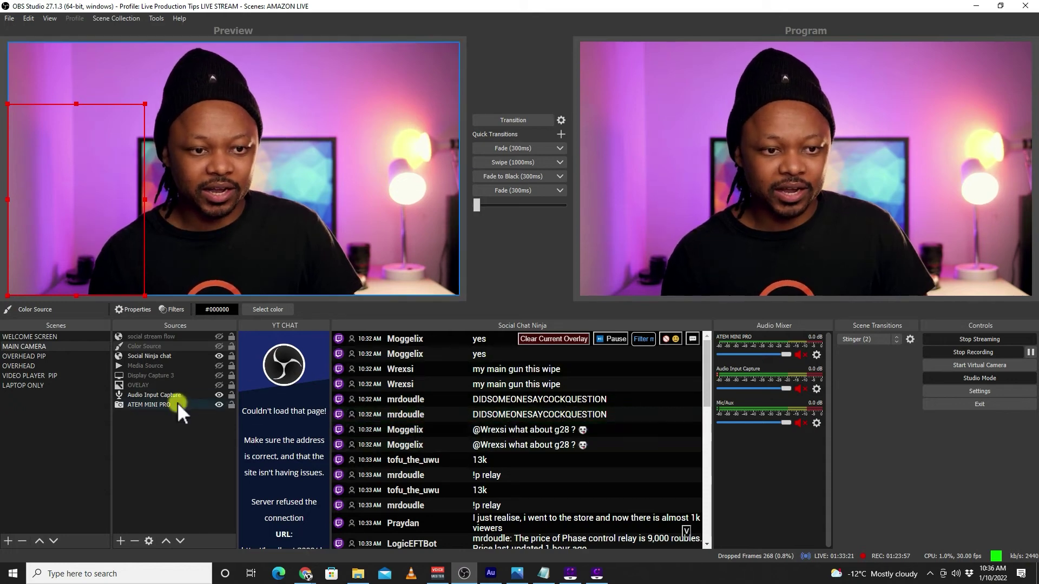
click(174, 356)
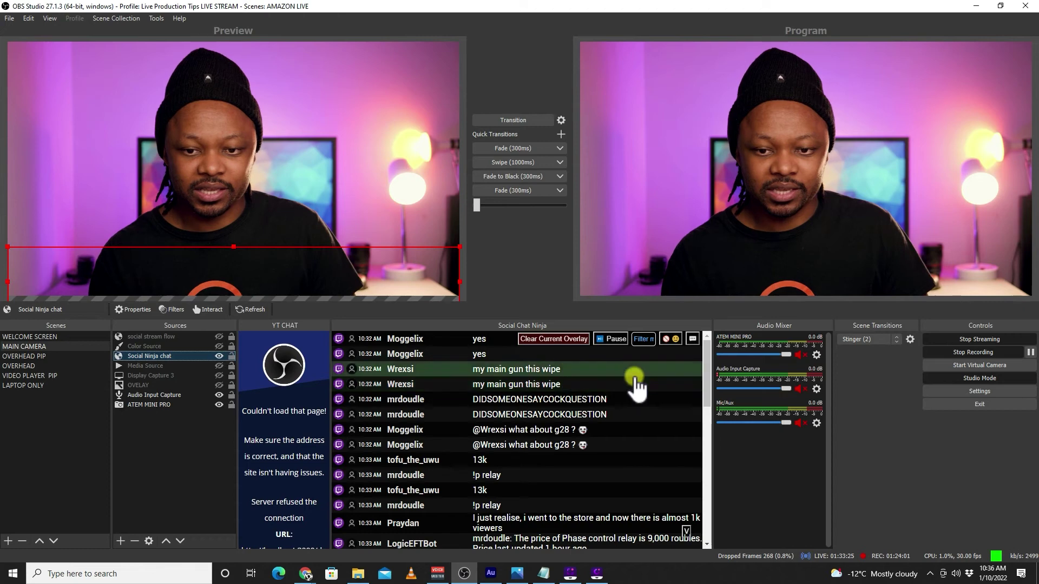
In the Social Chat Ninja dock, feature the YouTube messages "Hello I love your music" and "God bless you" in turn.
drag(707, 373, 706, 503)
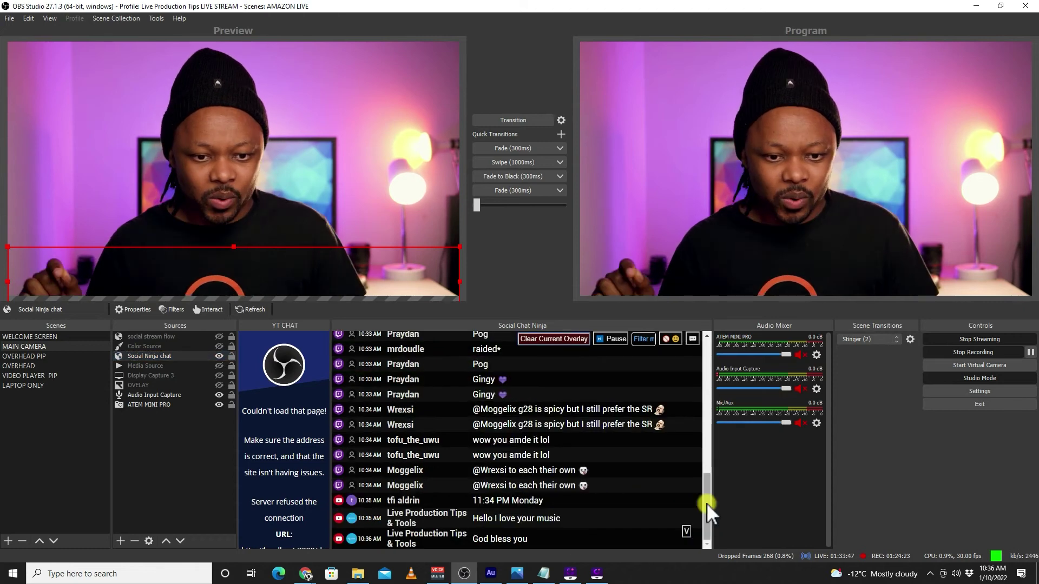
click(518, 522)
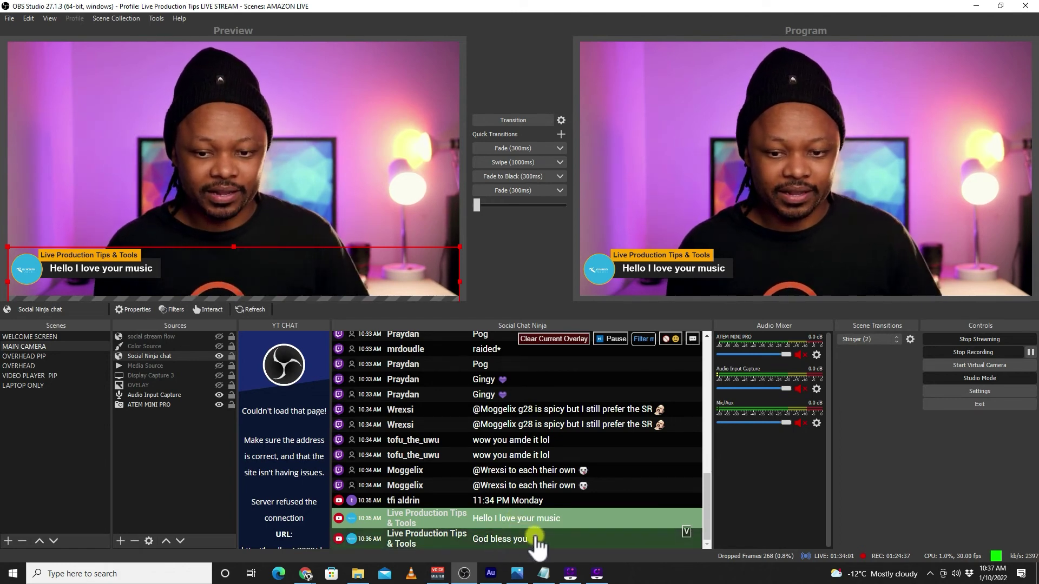
click(537, 541)
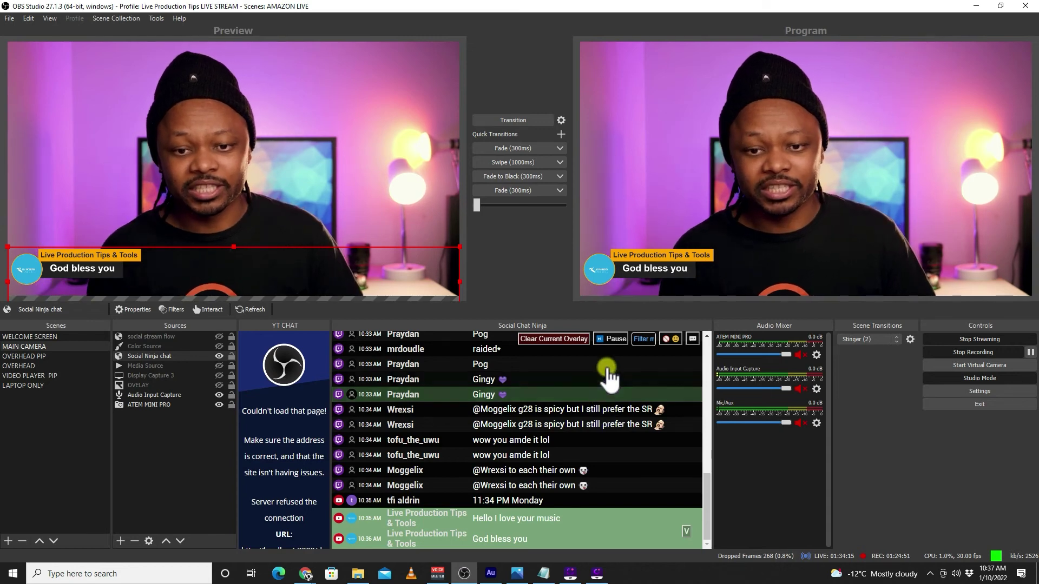
click(641, 339)
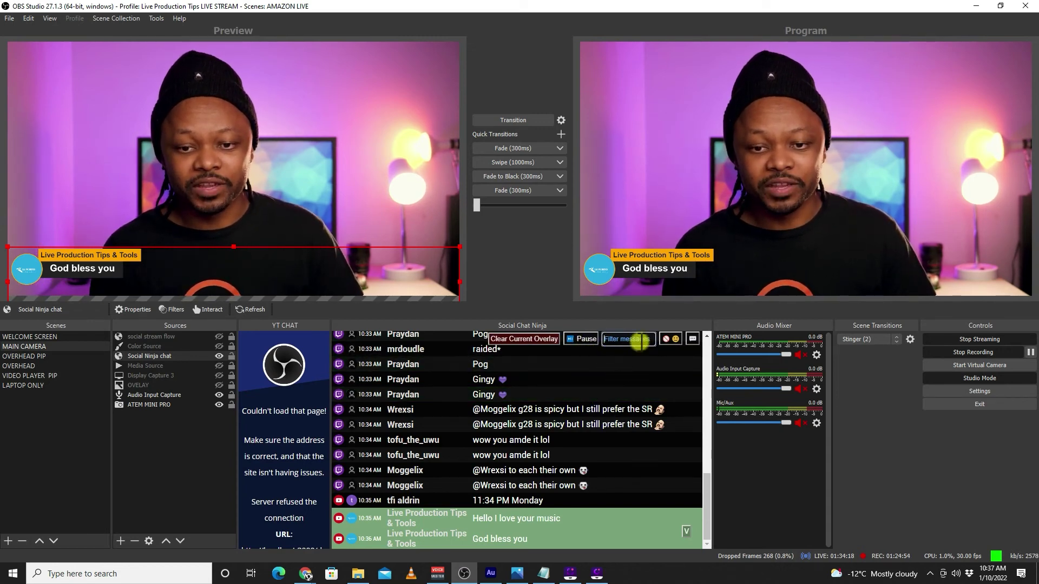
click(674, 340)
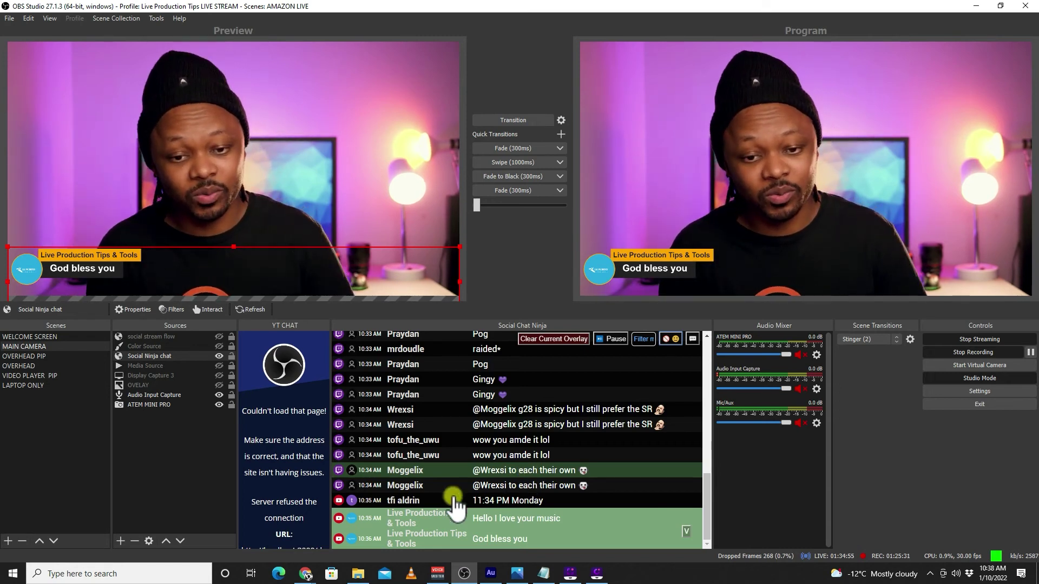
Switch to Chrome and bring up the Facebook live video page with its Live Chat.
mouse_move(307, 573)
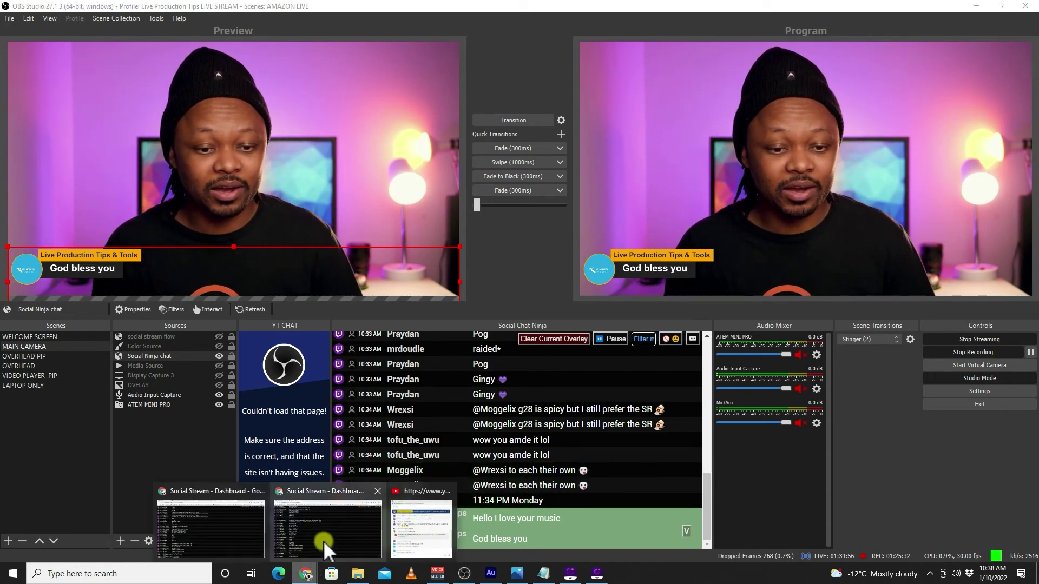
click(416, 530)
mouse_move(212, 528)
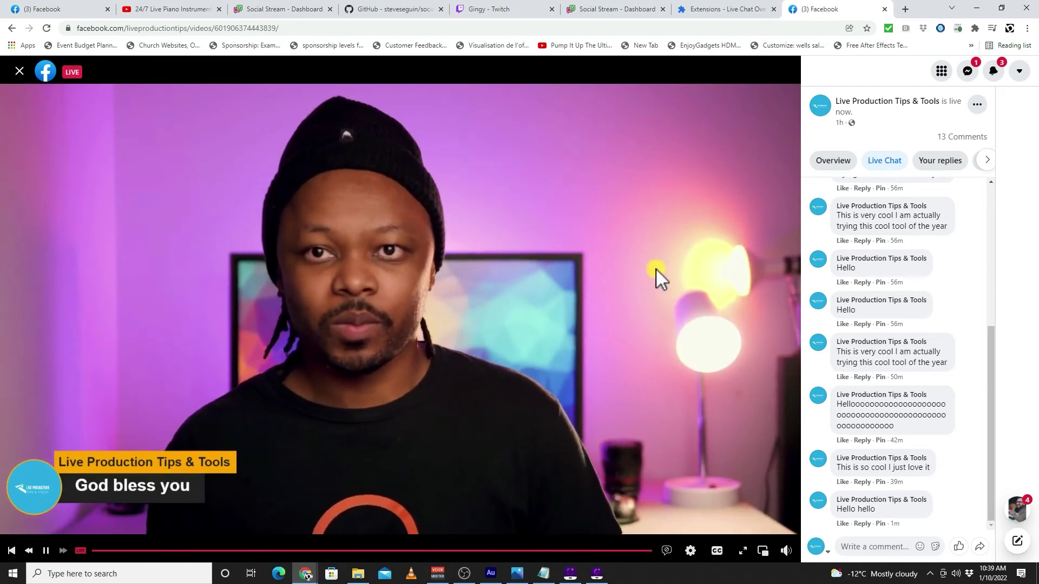
Return to OBS Studio and feature the first Facebook "Hello" message from the Social Chat Ninja dock.
click(465, 572)
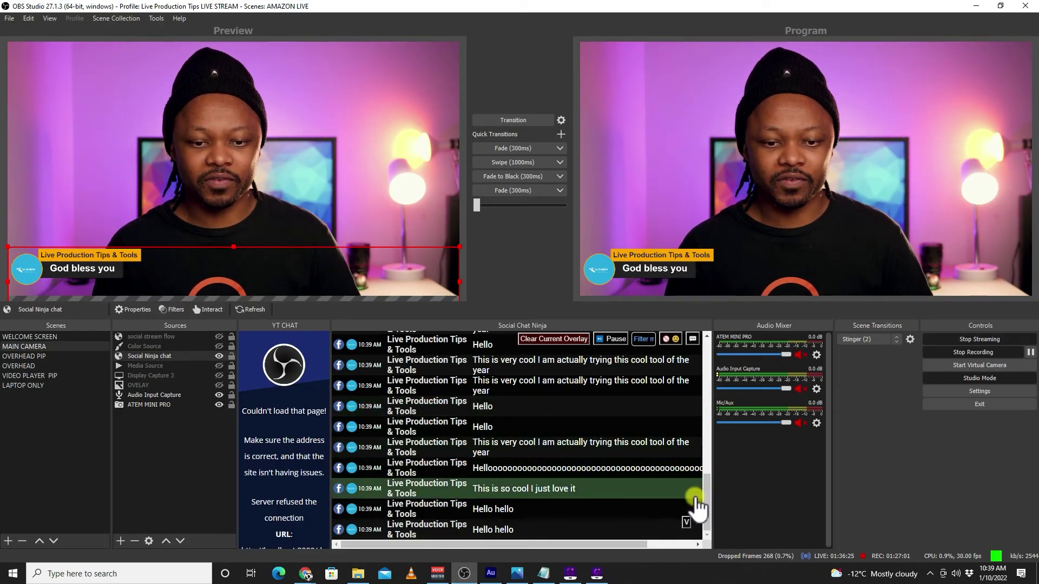
scroll(657, 501, up, 5)
scroll(622, 498, down, 3)
scroll(563, 465, up, 3)
scroll(530, 441, down, 3)
scroll(531, 412, up, 6)
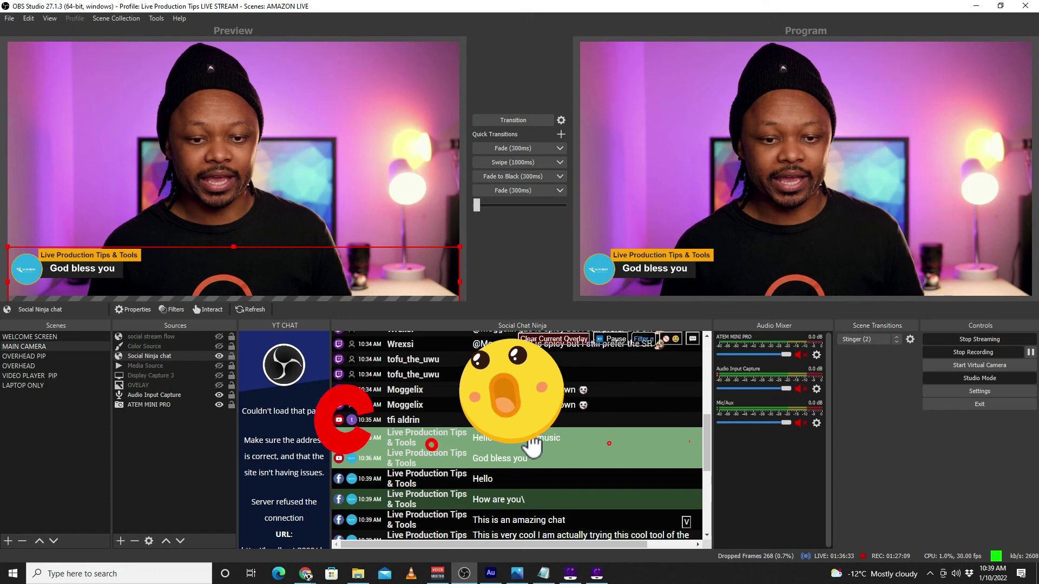
click(466, 476)
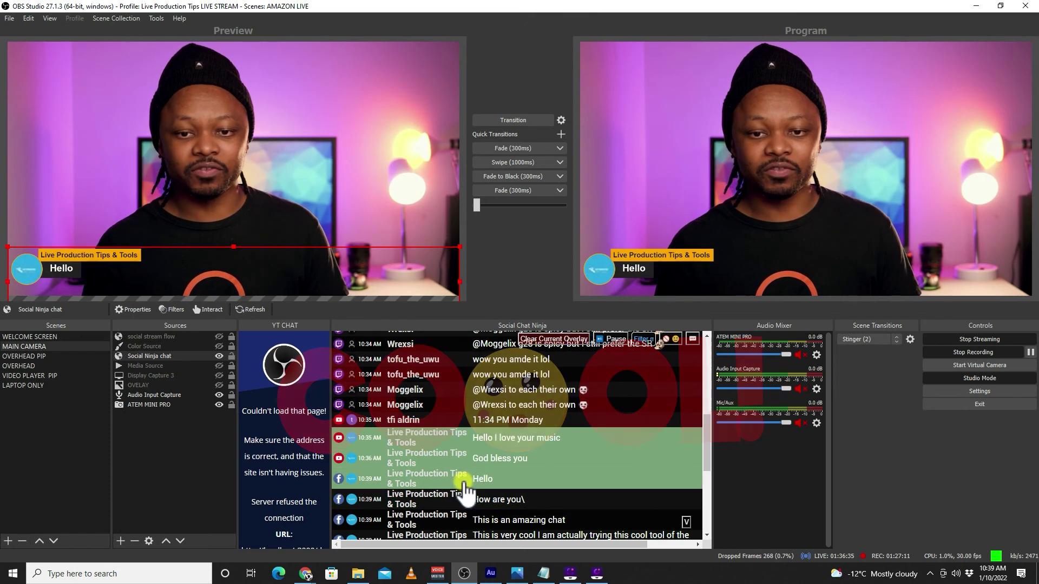
Feature the Facebook messages "How are you\", "Hello" and "This is very cool I am actually trying this cool tool of the year" in turn.
scroll(471, 460, down, 2)
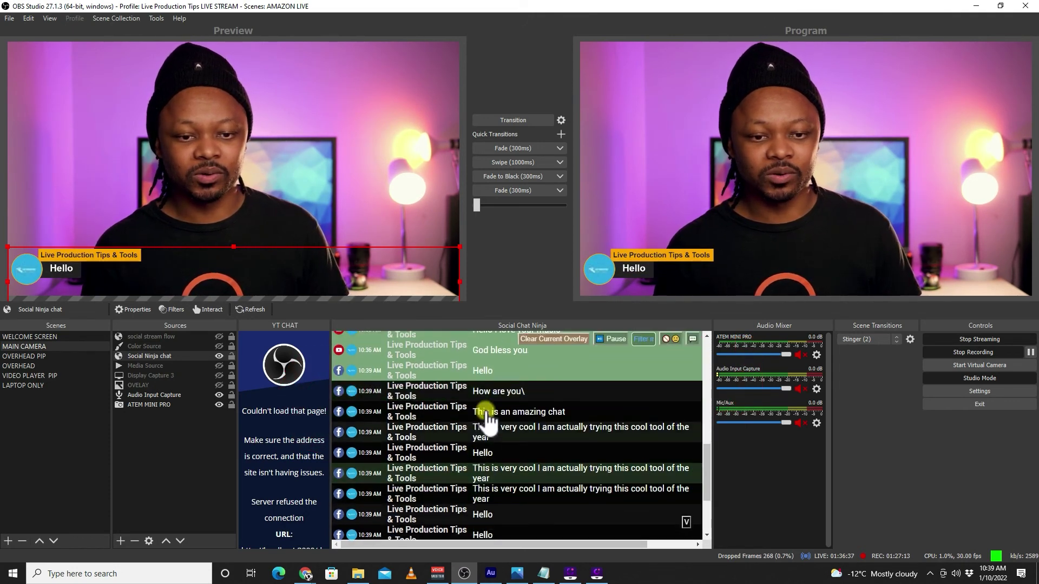
click(503, 398)
click(503, 398)
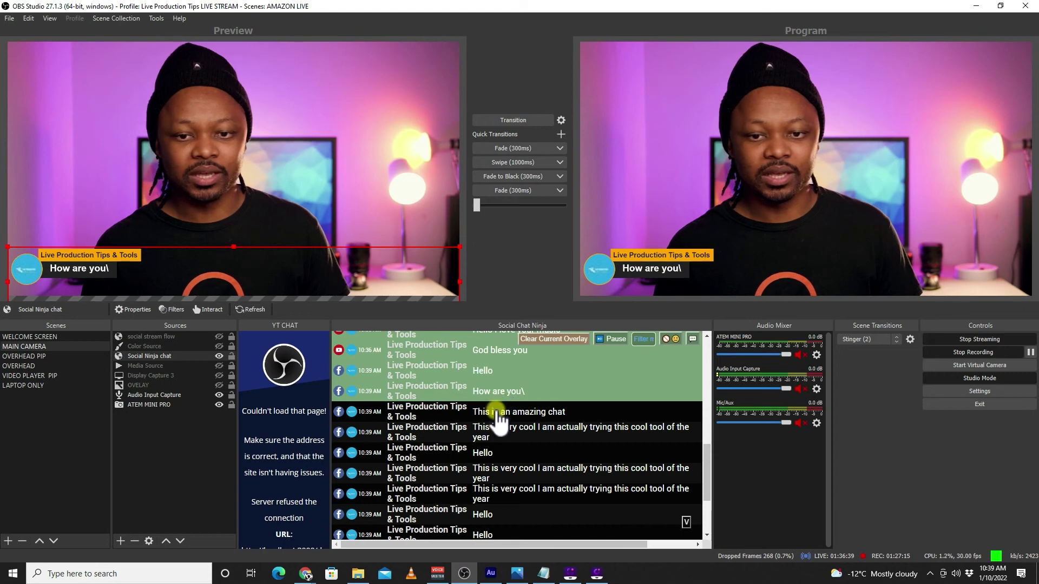
click(496, 432)
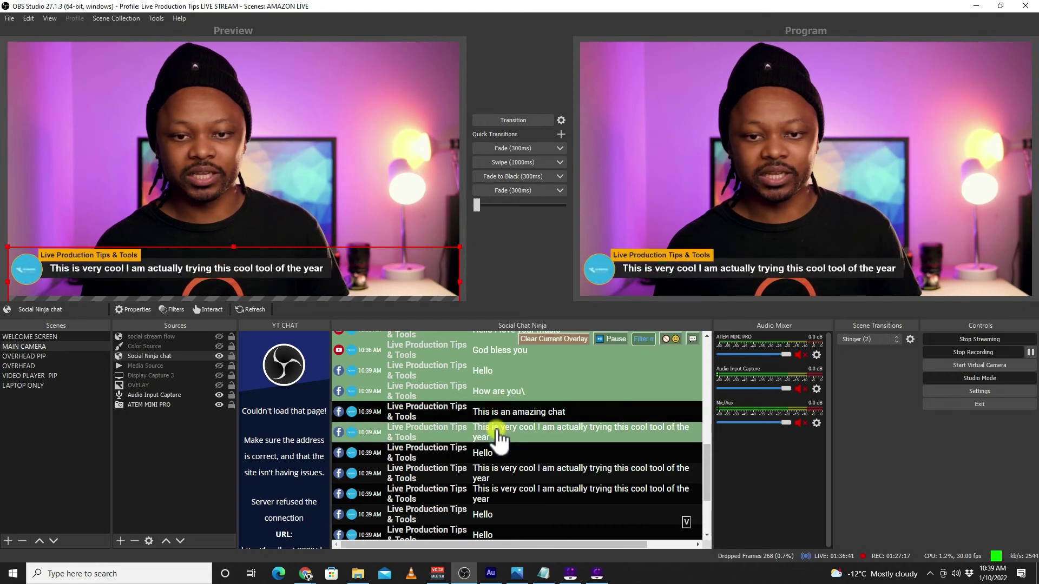
click(497, 454)
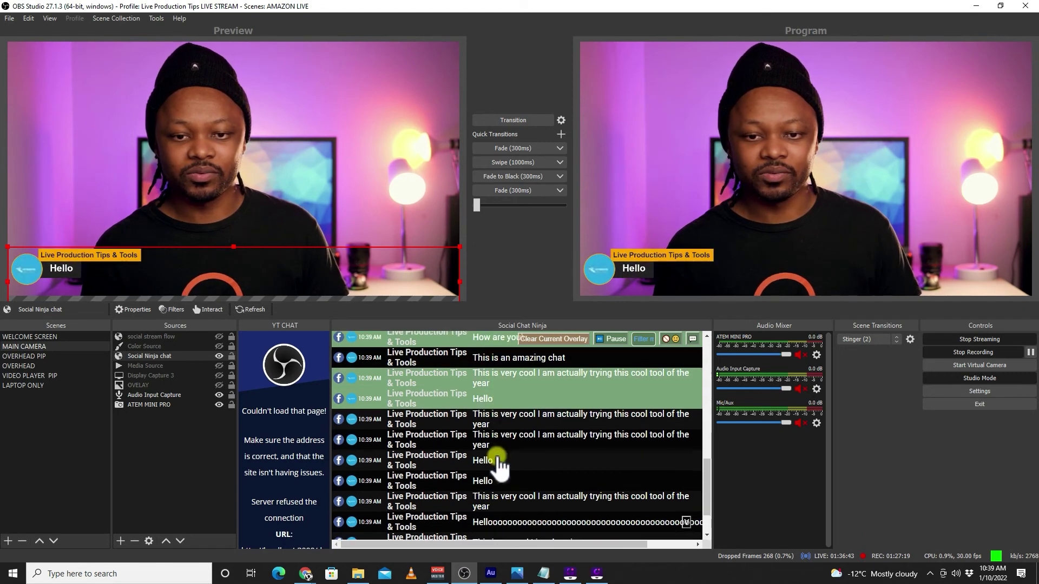
click(501, 448)
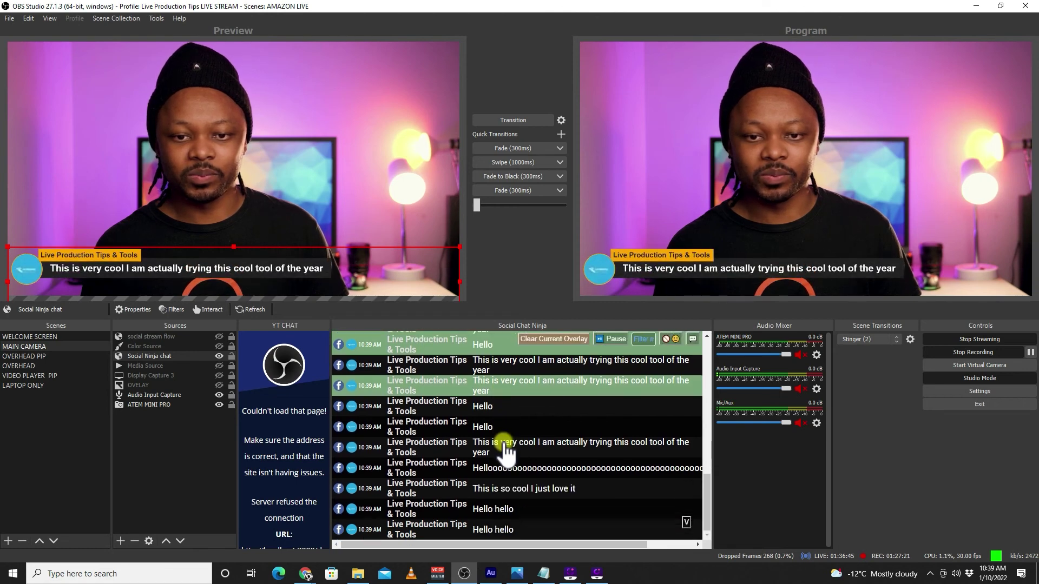
click(504, 446)
Go back to the YouTube messages in the dock and feature "11:34 PM Monday" and "Hello I love your music" on the overlay.
scroll(515, 433, up, 5)
click(517, 416)
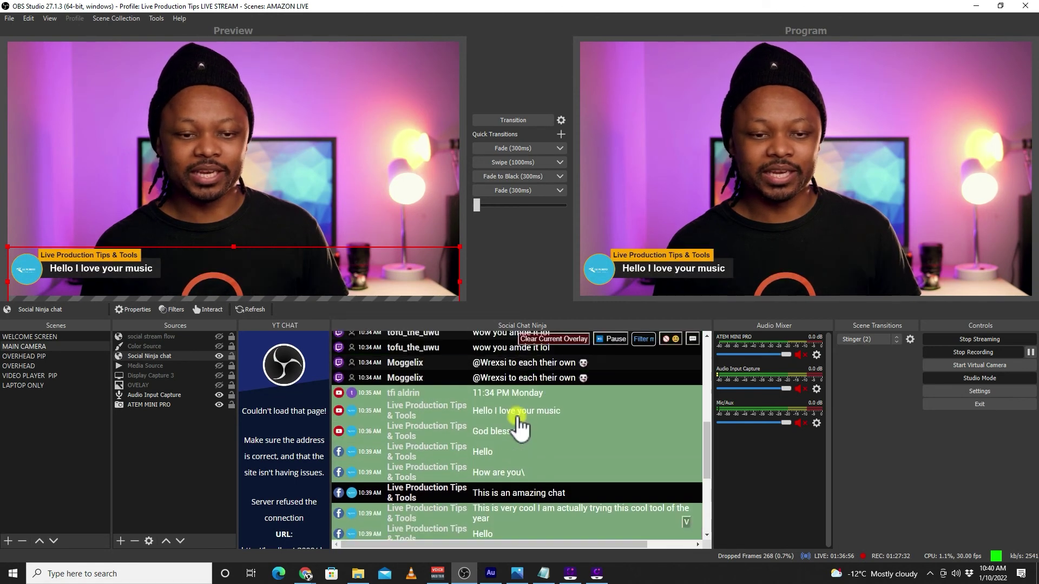
scroll(519, 427, up, 2)
scroll(519, 427, down, 2)
scroll(521, 427, up, 1)
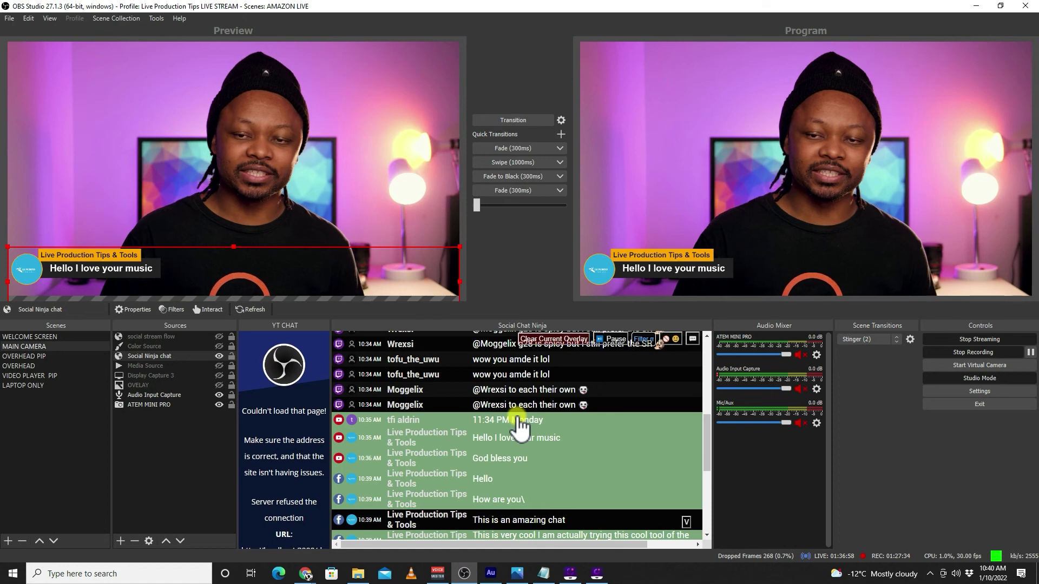